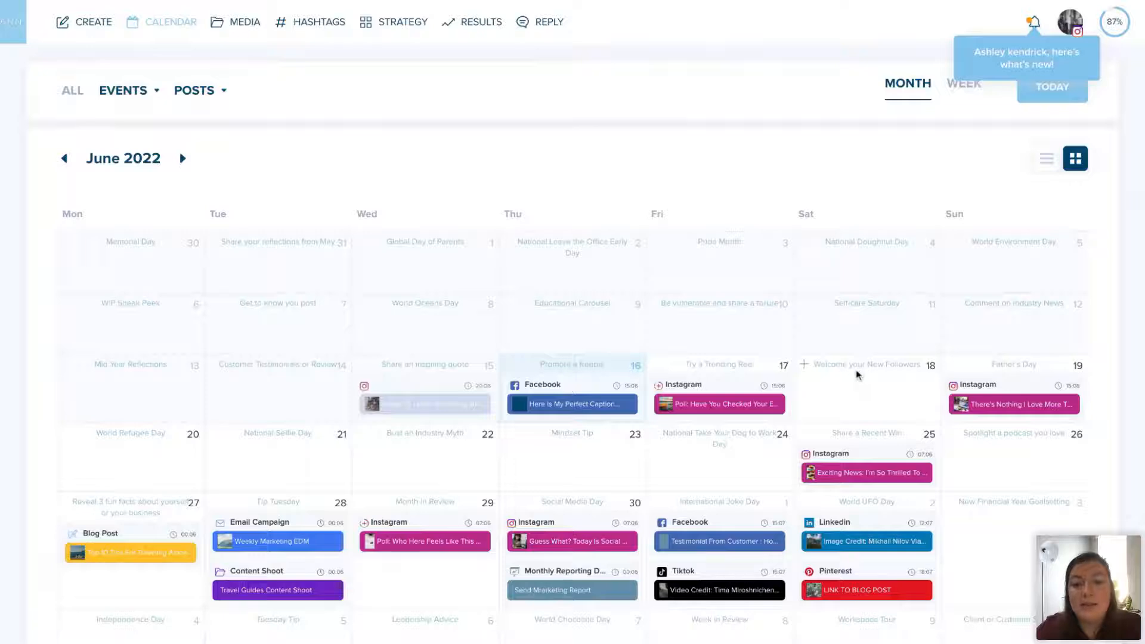
- Open the 18 June "Welcome your New Followers" event, choose the striped HELLO card photo and copy its Social Starter text
{"action": "left_click", "coordinate": [859, 373]}
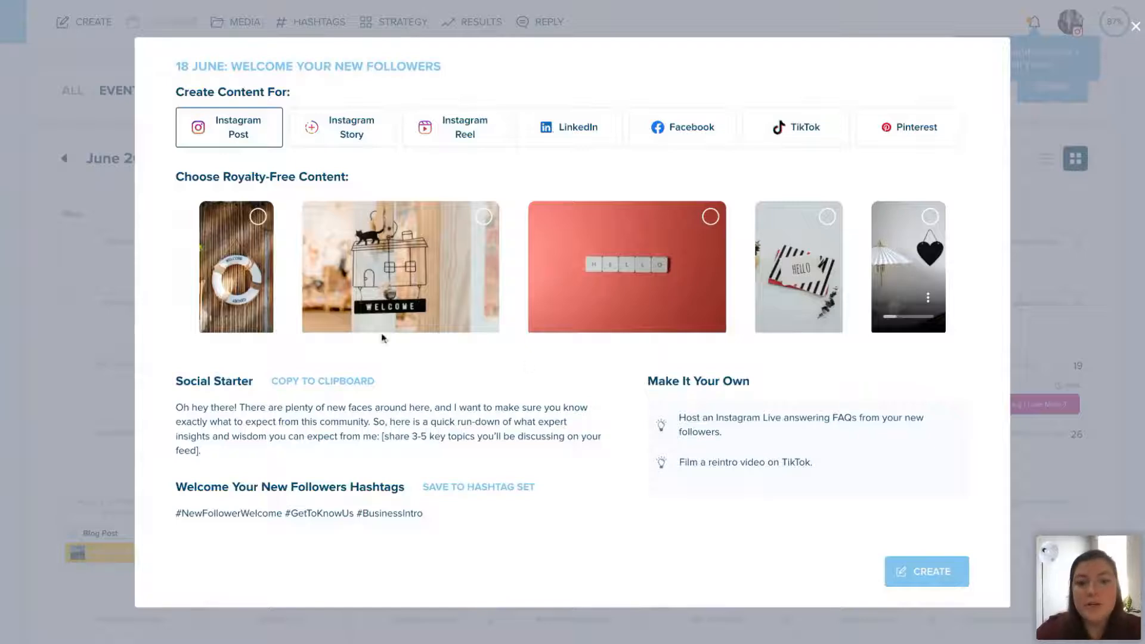
{"action": "left_click", "coordinate": [758, 286]}
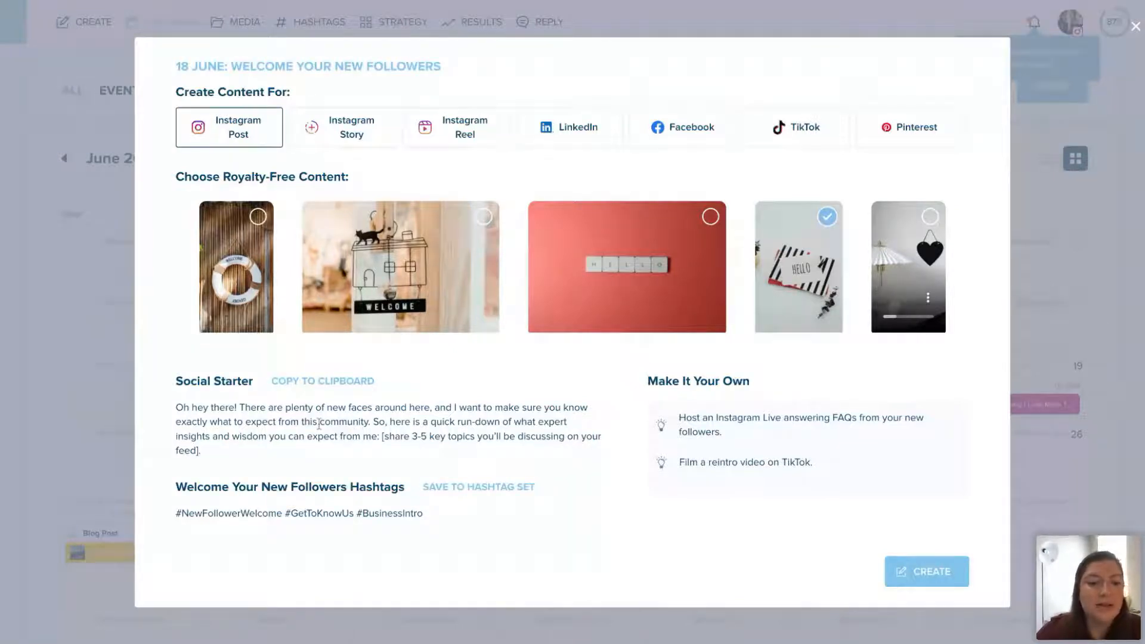
{"action": "left_click", "coordinate": [312, 384]}
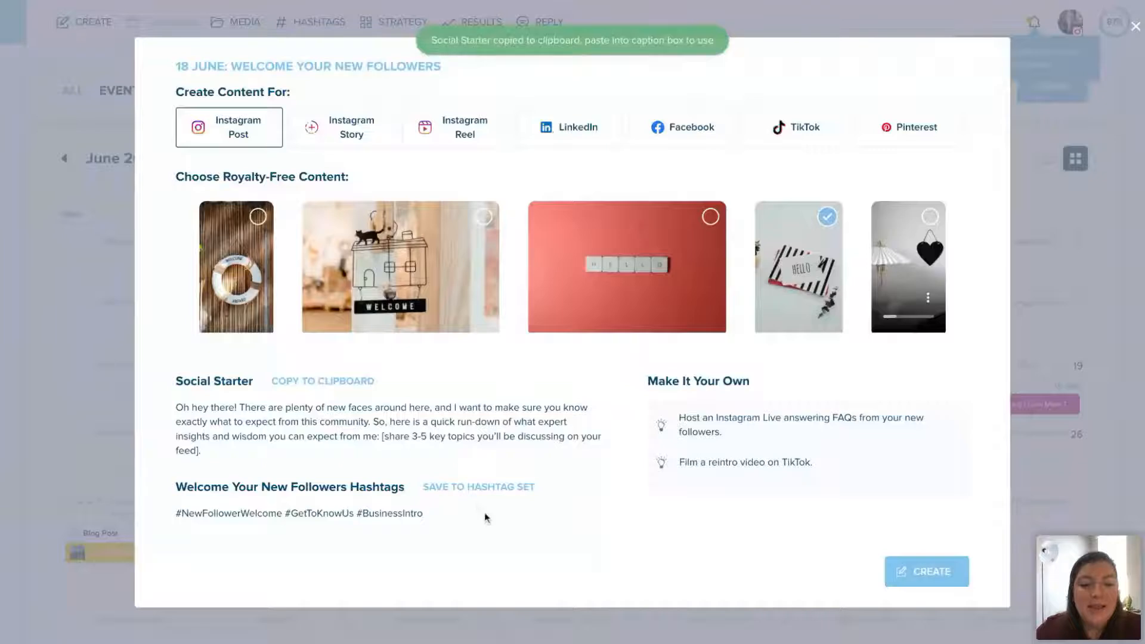
- Save the Welcome Your New Followers hashtags as a hashtag set and create the Instagram post from the event
{"action": "left_click", "coordinate": [465, 488]}
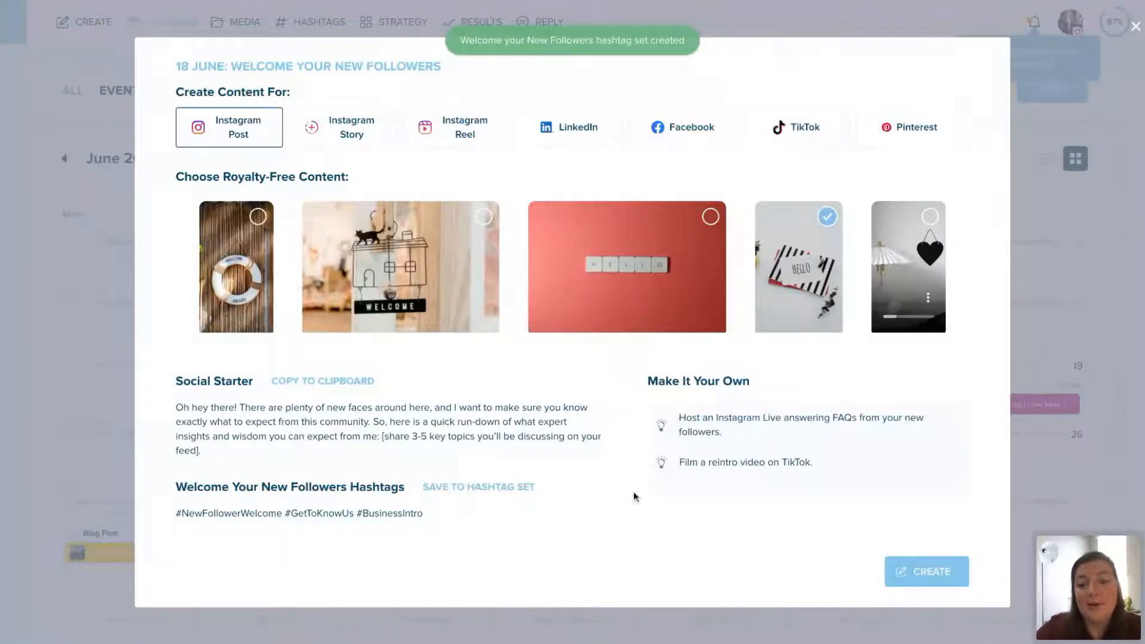
{"action": "left_click", "coordinate": [941, 574]}
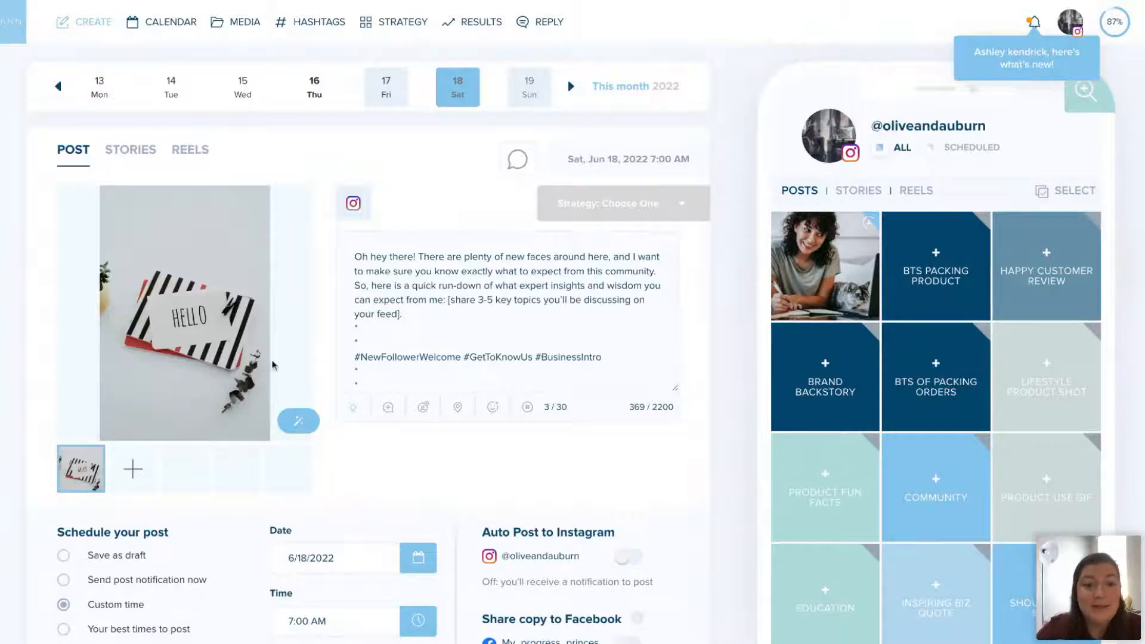
- Replace the caption's bracketed "share 3-5 key topics" placeholder with an empty numbered list of 1., 2. and 3. on separate lines
{"action": "left_click", "coordinate": [447, 301]}
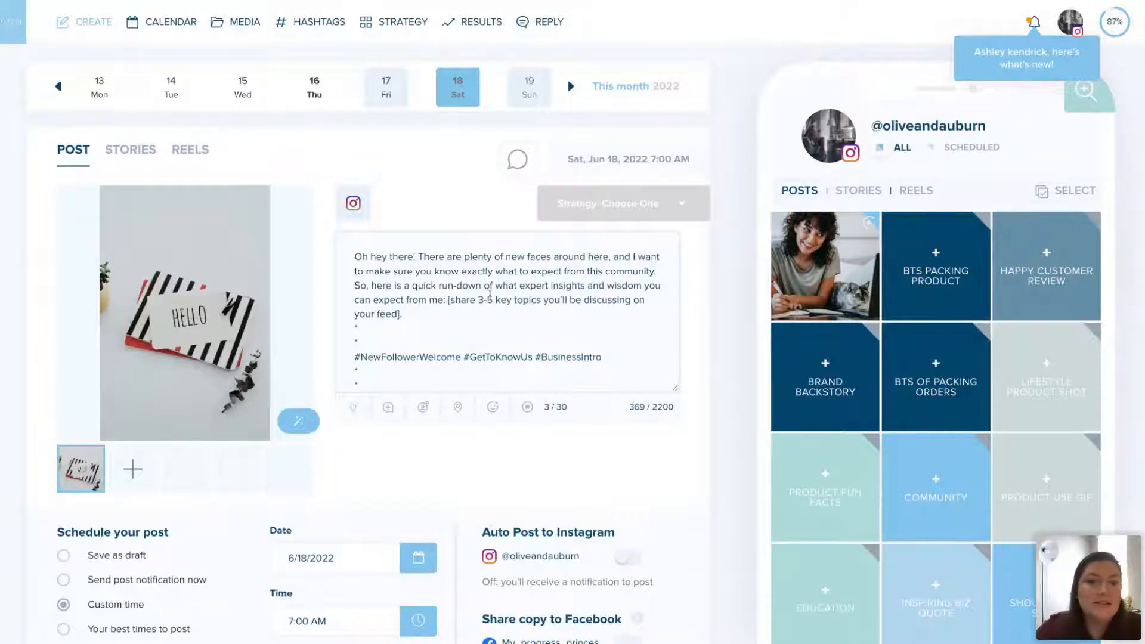
{"action": "left_click", "coordinate": [449, 300], "text": "shift"}
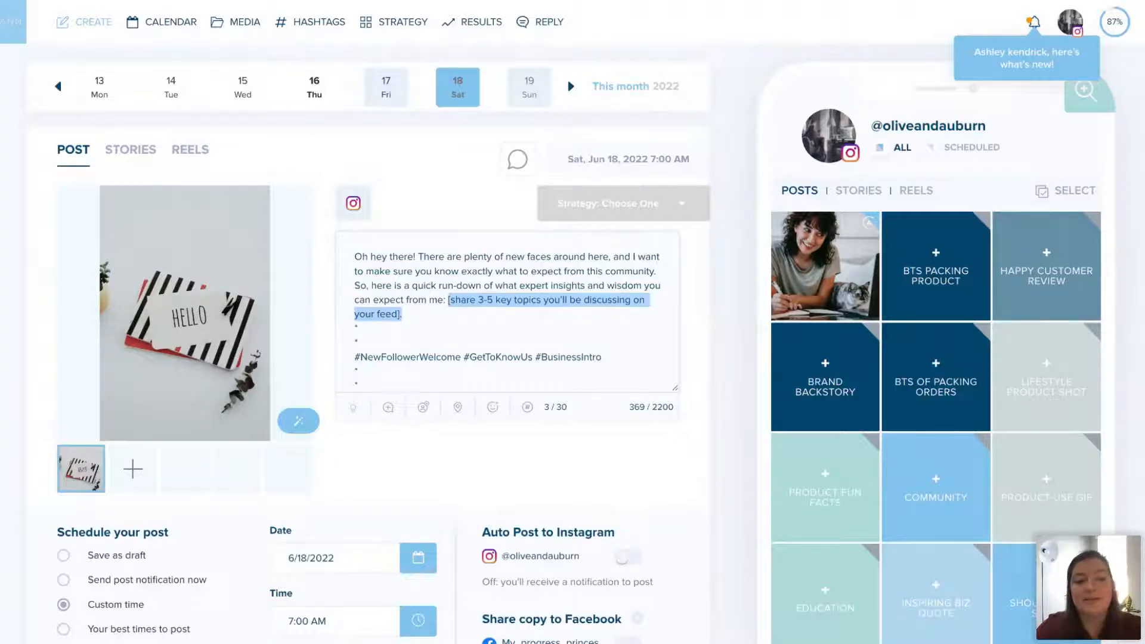
{"action": "key", "text": "BackSpace"}
{"action": "key", "text": "Down"}
{"action": "type", "text": "1."}
{"action": "key", "text": "Return"}
{"action": "type", "text": "2."}
{"action": "key", "text": "Return"}
{"action": "type", "text": "3."}
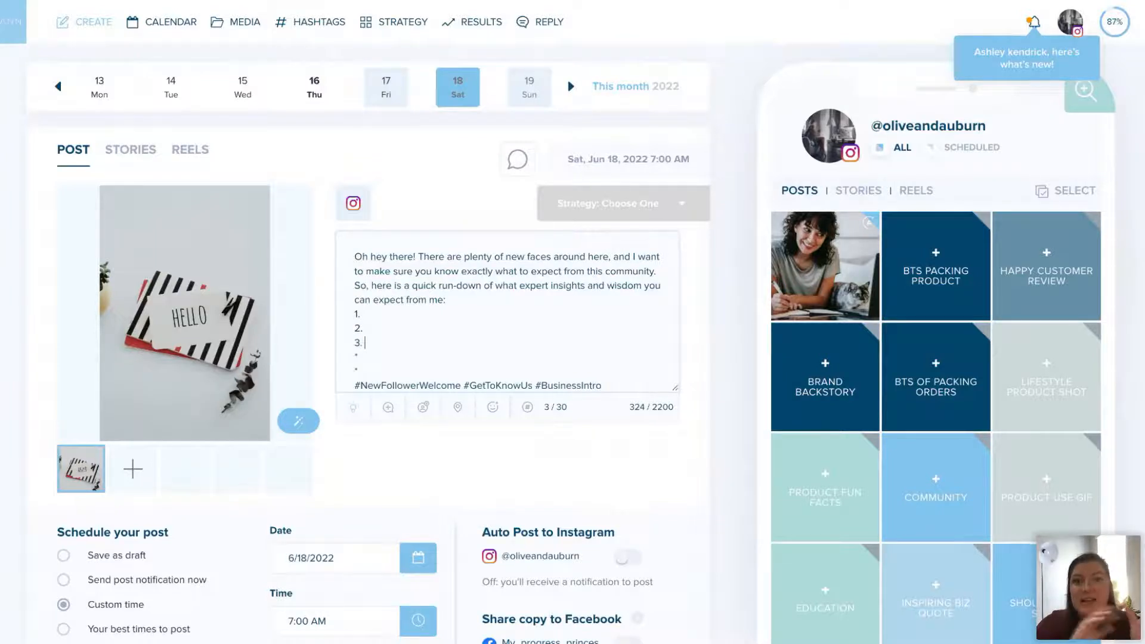
- Crop the post's HELLO card photo to the Square preset and save the edited image
{"action": "scroll", "coordinate": [429, 340], "scroll_direction": "down", "scroll_amount": 1}
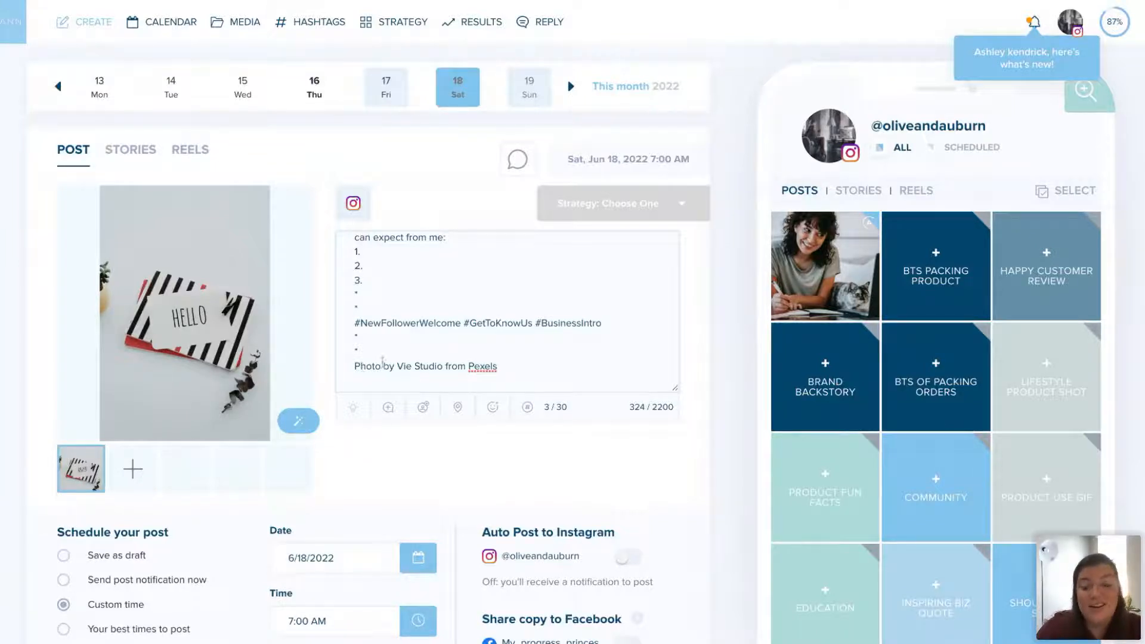
{"action": "scroll", "coordinate": [510, 365], "scroll_direction": "up", "scroll_amount": 2}
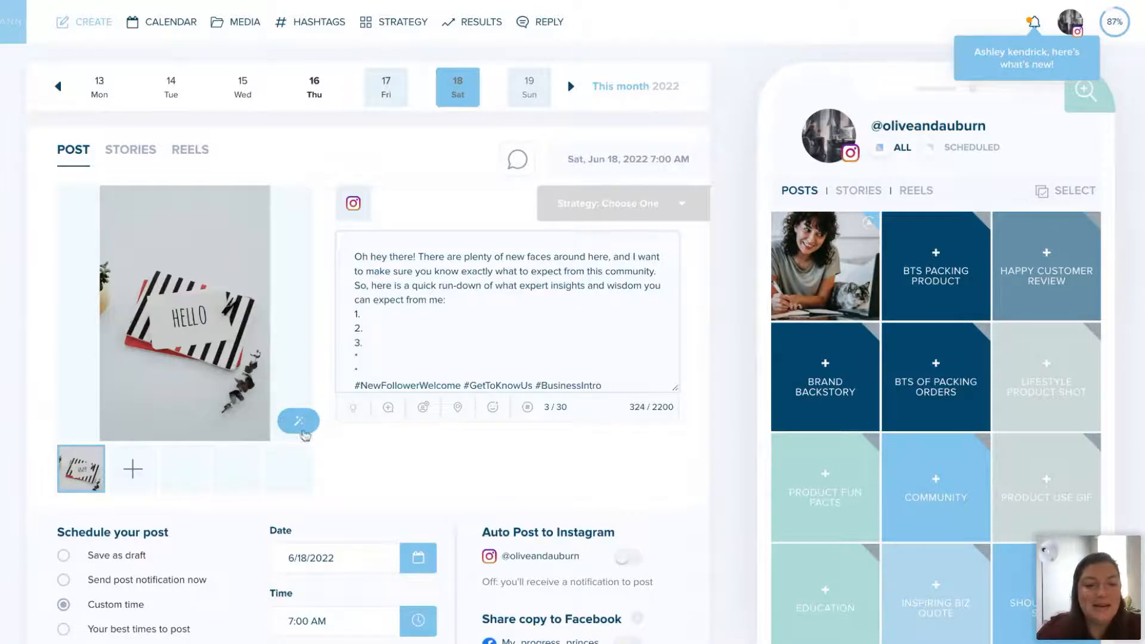
{"action": "left_click", "coordinate": [300, 423]}
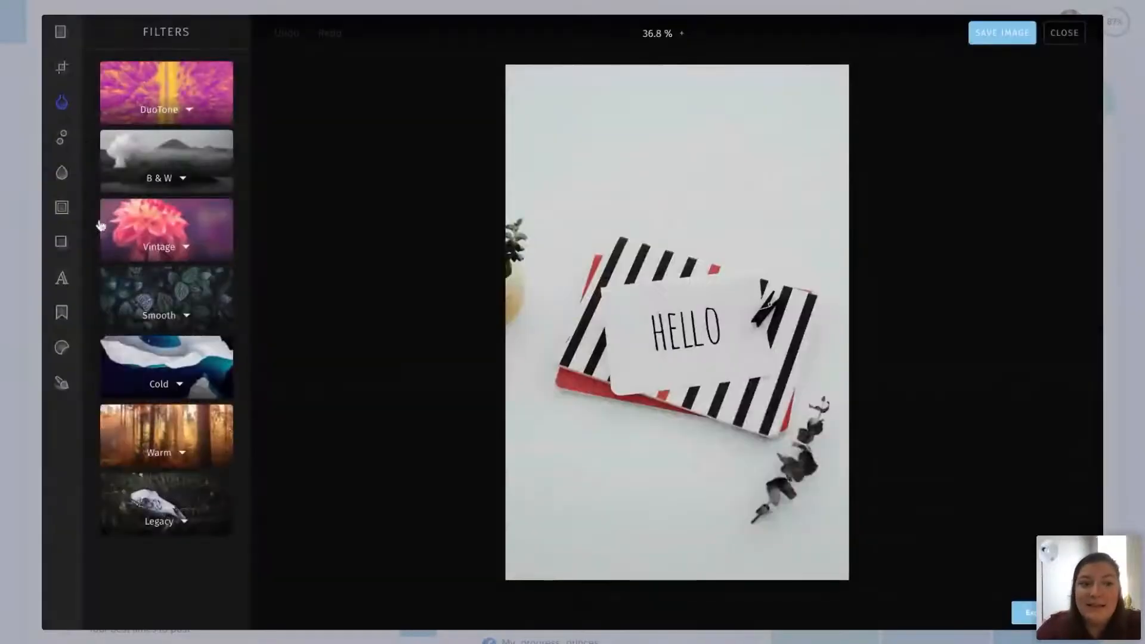
{"action": "left_click", "coordinate": [59, 69]}
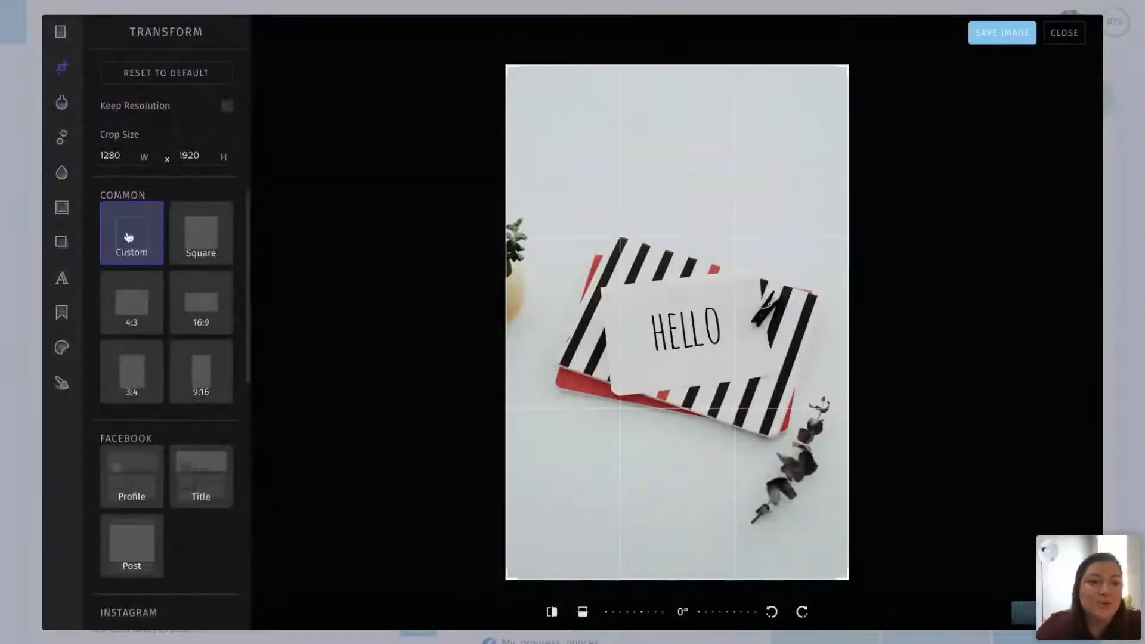
{"action": "left_click", "coordinate": [192, 241]}
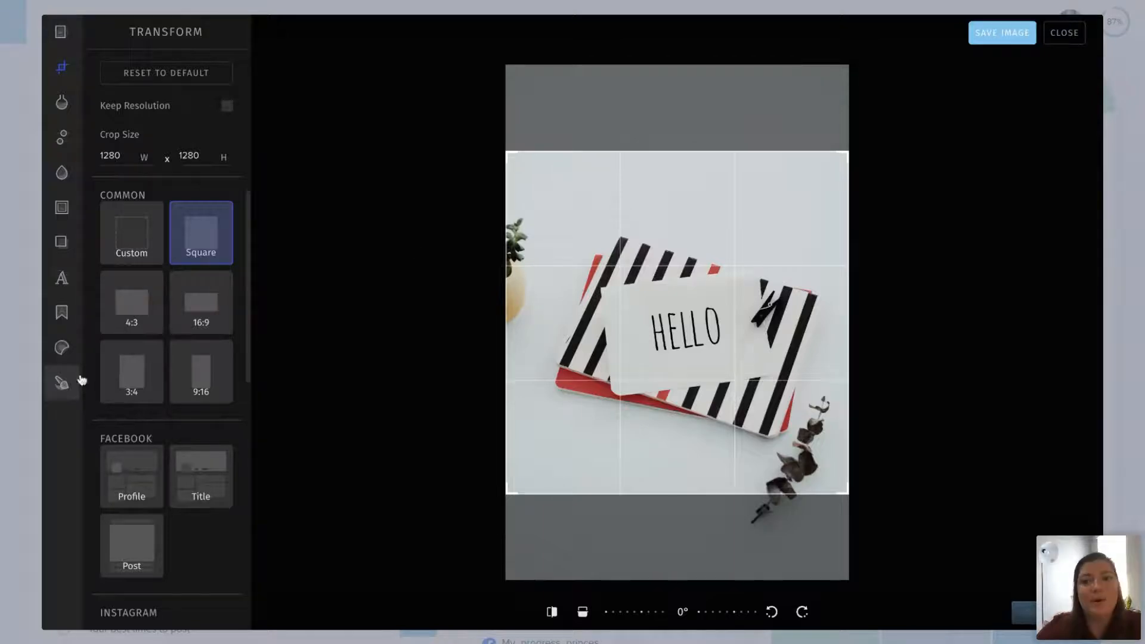
{"action": "left_click", "coordinate": [990, 37]}
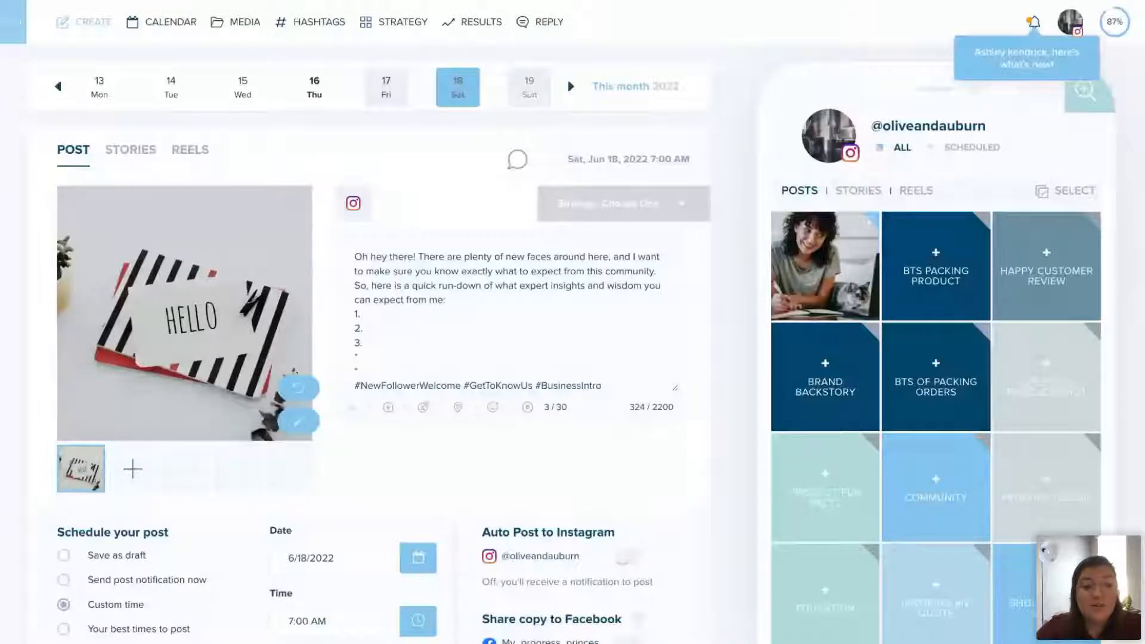
- Schedule the post at the best time to post, Sun, Jun 19, 2022 3:00 PM, with auto posting to Instagram turned on
{"action": "scroll", "coordinate": [378, 627], "scroll_direction": "down", "scroll_amount": 2}
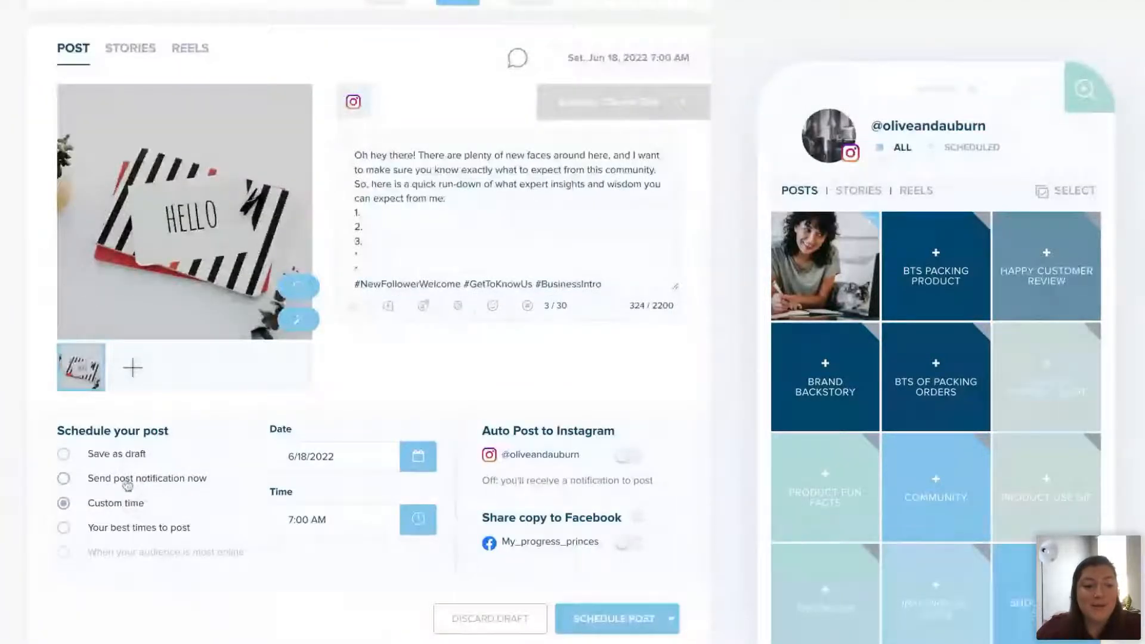
{"action": "left_click", "coordinate": [116, 536]}
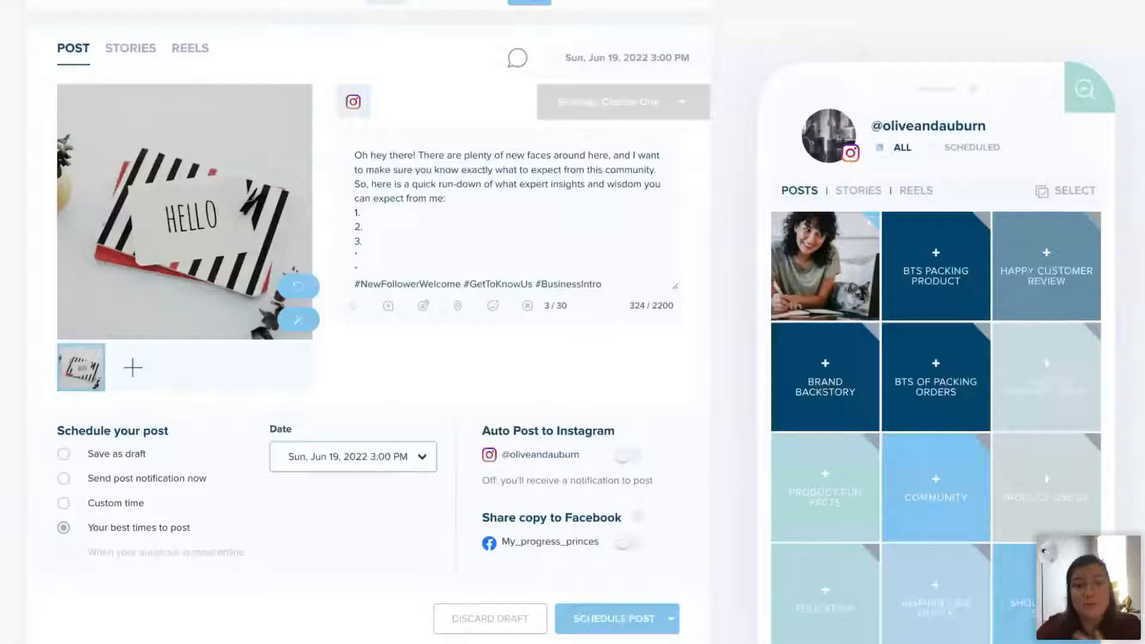
{"action": "left_click", "coordinate": [637, 461]}
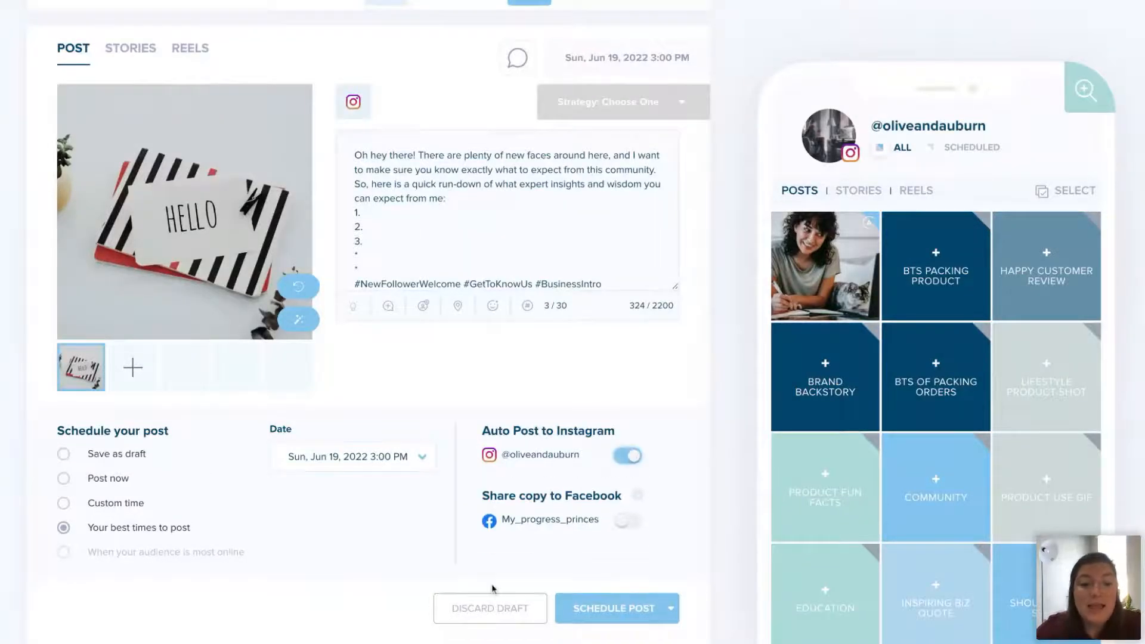
{"action": "left_click", "coordinate": [615, 606]}
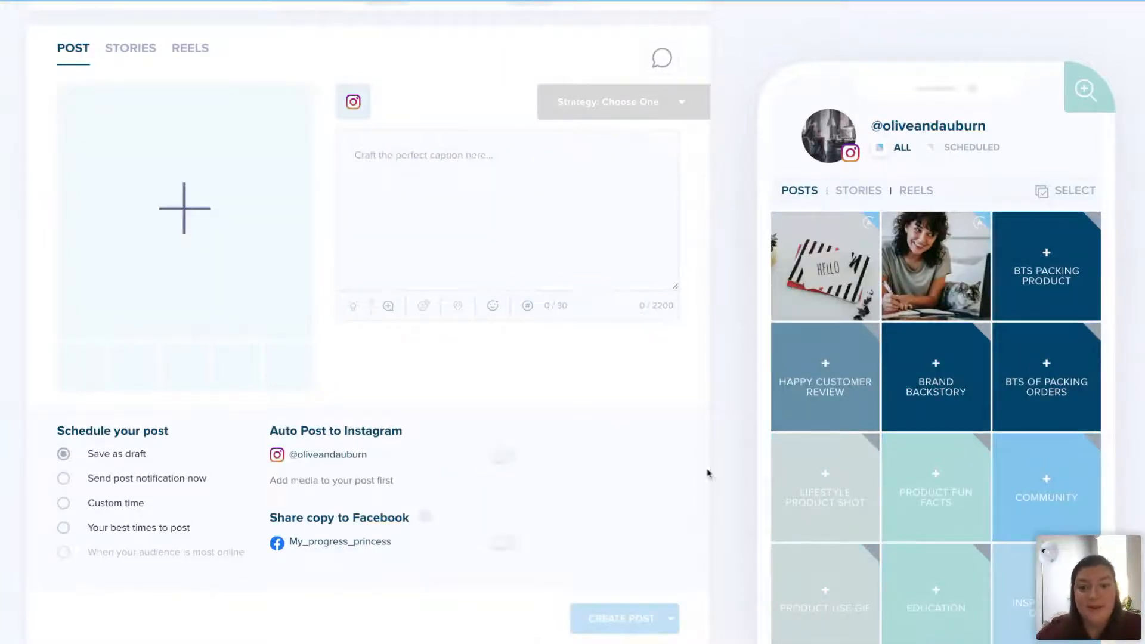
- Add the photo of legs splashing in the sea from the Behind-the-scenes media collection to a new post
{"action": "scroll", "coordinate": [572, 442], "scroll_direction": "up", "scroll_amount": 2}
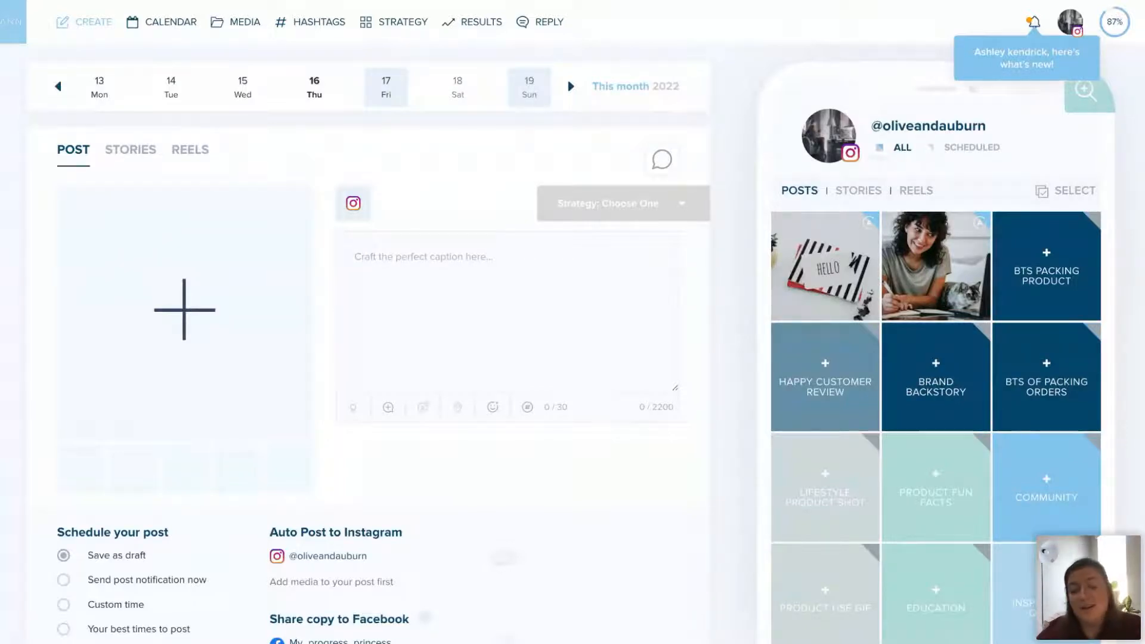
{"action": "left_click", "coordinate": [184, 310]}
{"action": "left_click", "coordinate": [223, 108]}
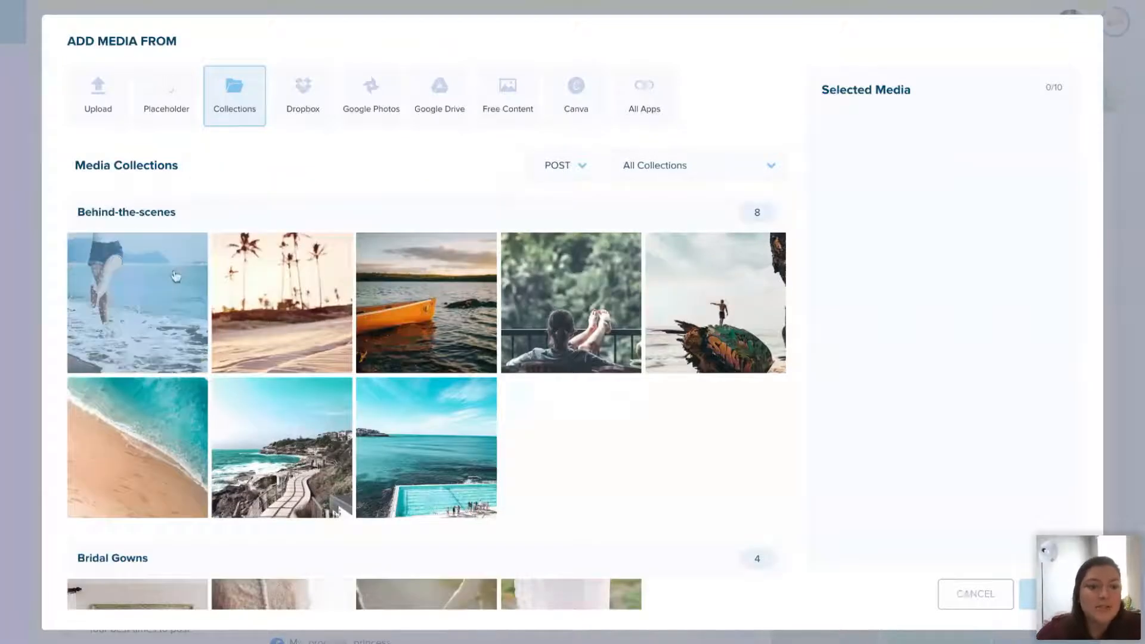
{"action": "left_click", "coordinate": [175, 275]}
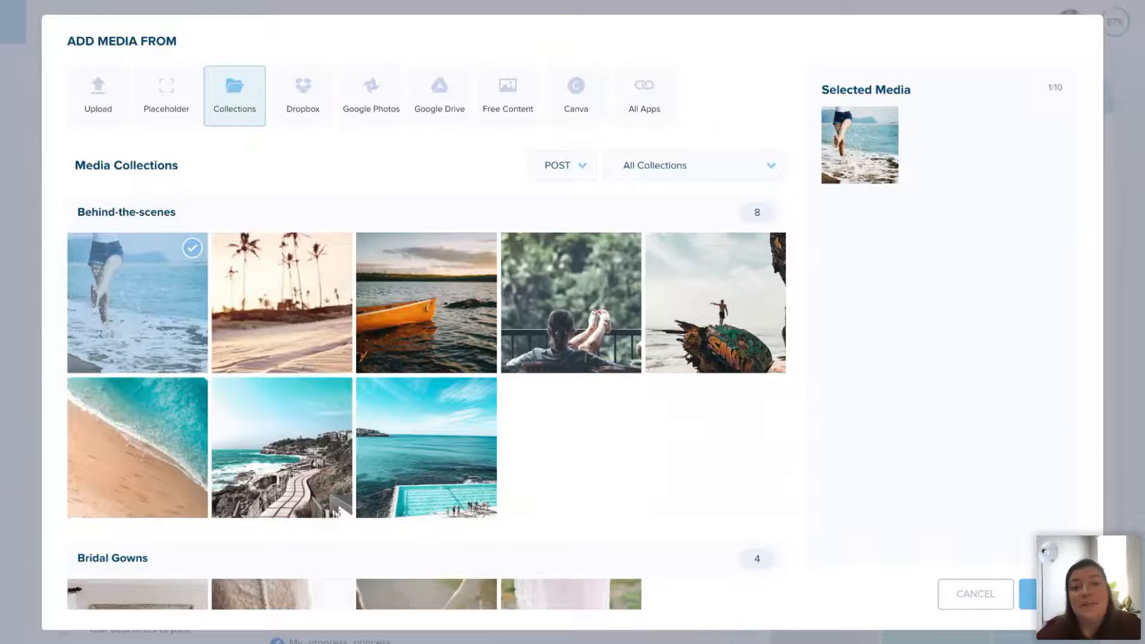
{"action": "left_click", "coordinate": [1049, 594]}
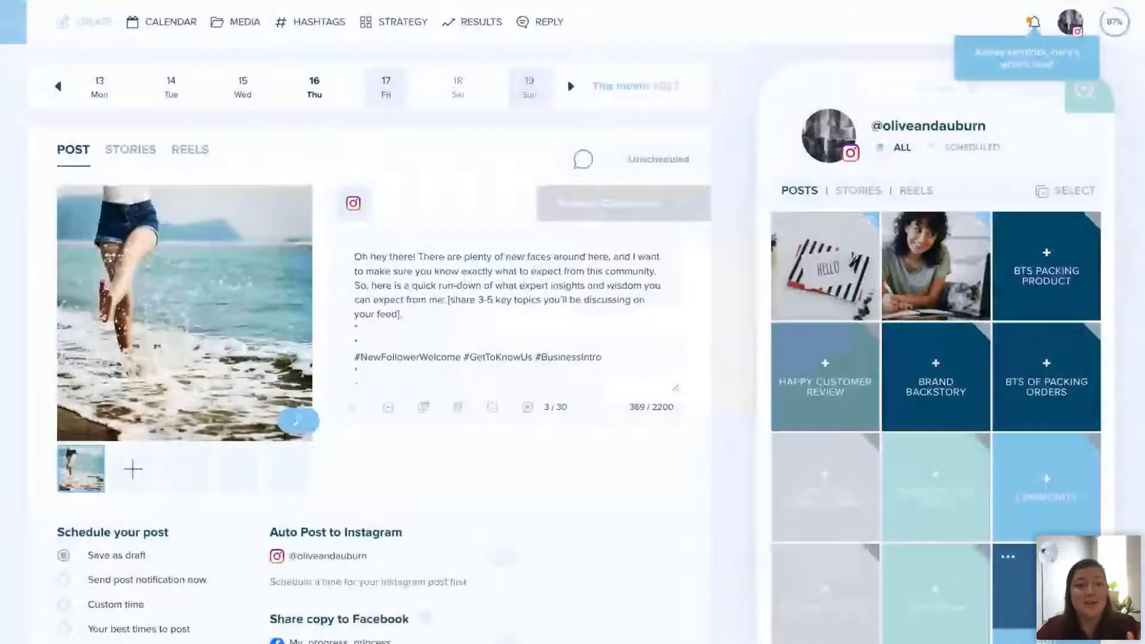
- Clear the entire welcome caption from the new beach photo post
{"action": "scroll", "coordinate": [550, 382], "scroll_direction": "down", "scroll_amount": 1}
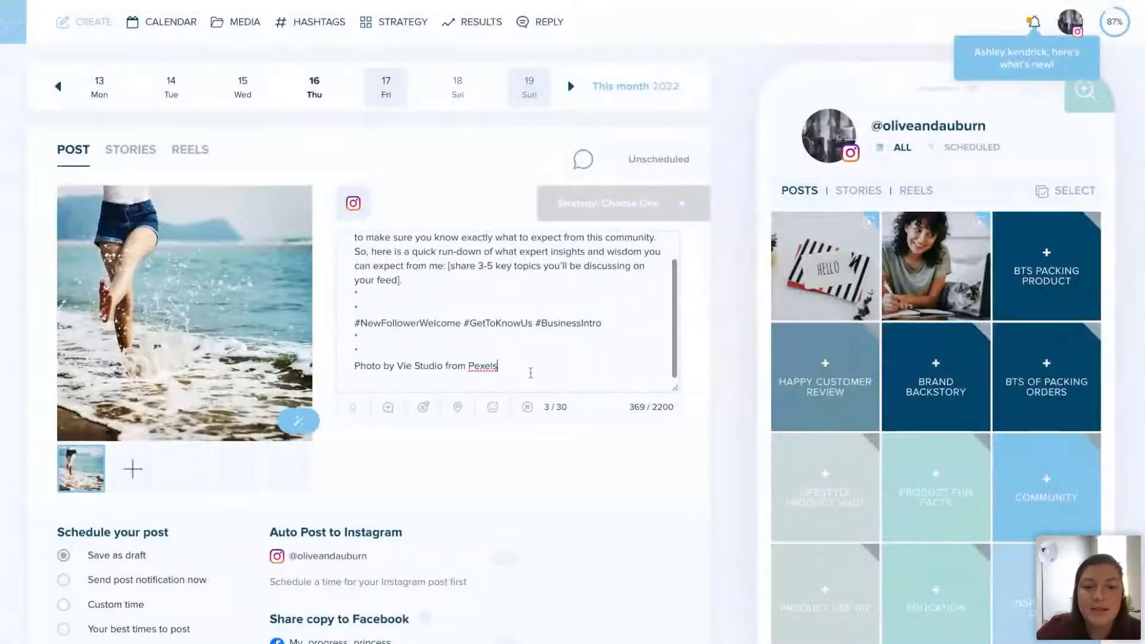
{"action": "left_click_drag", "start_coordinate": [530, 373], "coordinate": [379, 267]}
{"action": "key", "text": "ctrl+a"}
{"action": "key", "text": "BackSpace"}
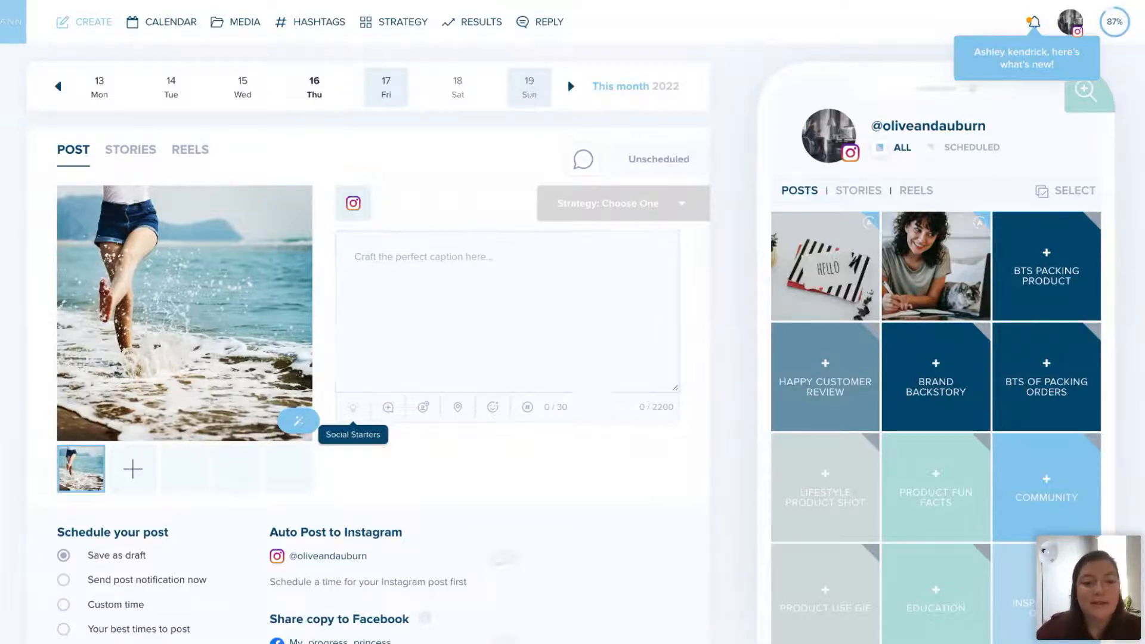
- Open the Social Starters for the empty caption and filter them by the Engage purpose
{"action": "left_click", "coordinate": [298, 421]}
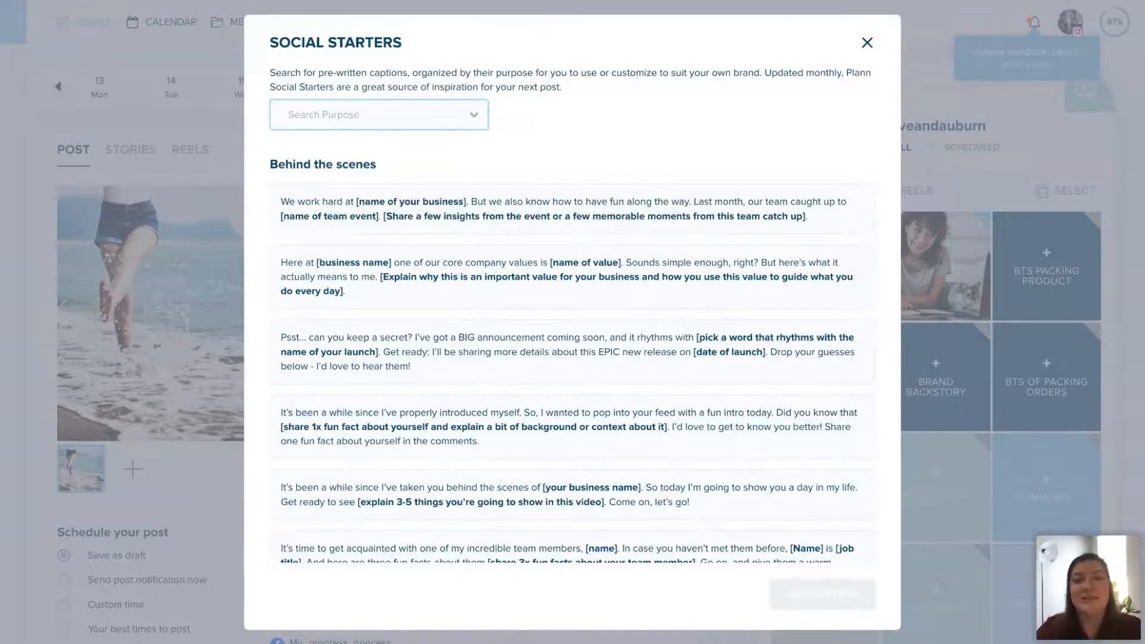
{"action": "left_click", "coordinate": [395, 110]}
{"action": "left_click", "coordinate": [360, 181]}
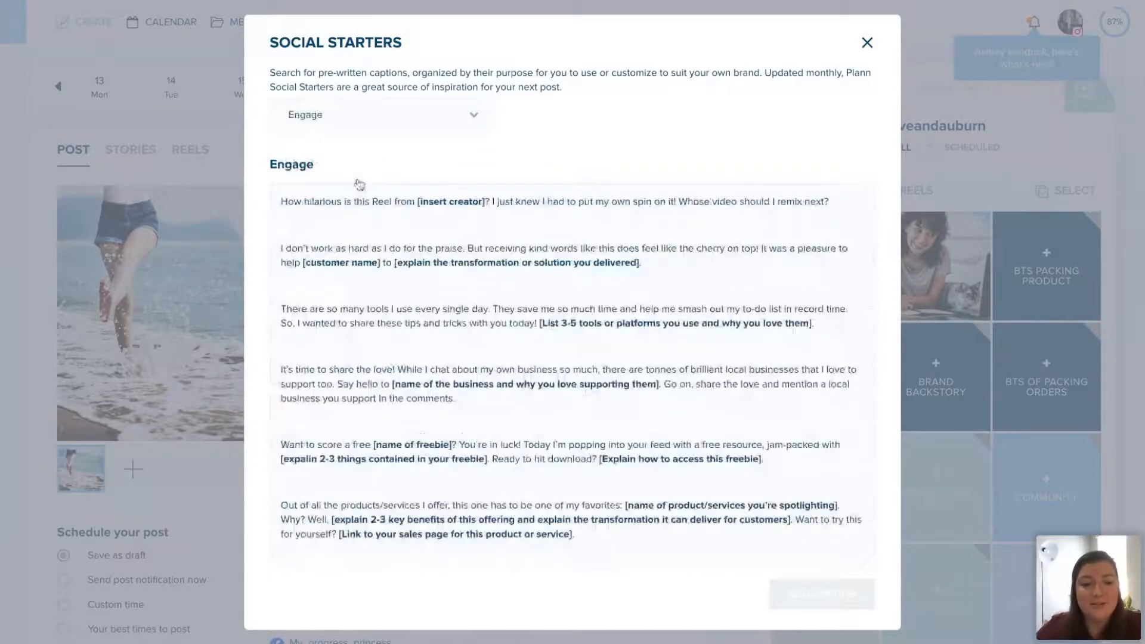
- Add the "It's time to share the love!" Social Starter about supporting local businesses as the post's caption
{"action": "scroll", "coordinate": [409, 459], "scroll_direction": "down", "scroll_amount": 3}
{"action": "scroll", "coordinate": [410, 457], "scroll_direction": "down", "scroll_amount": 2}
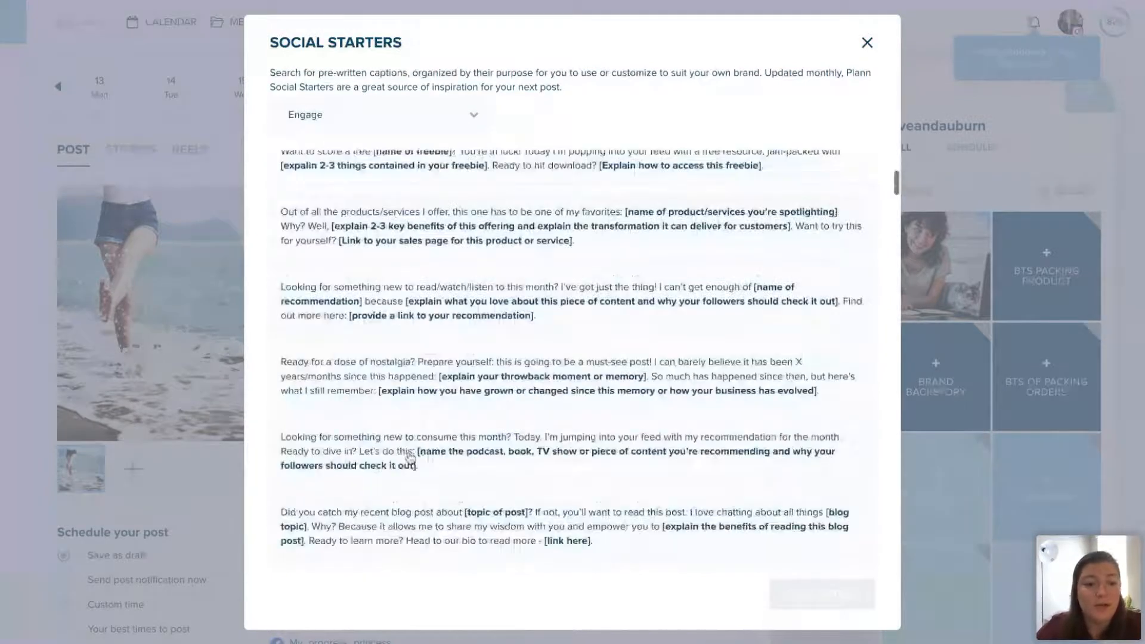
{"action": "scroll", "coordinate": [441, 358], "scroll_direction": "down", "scroll_amount": 1}
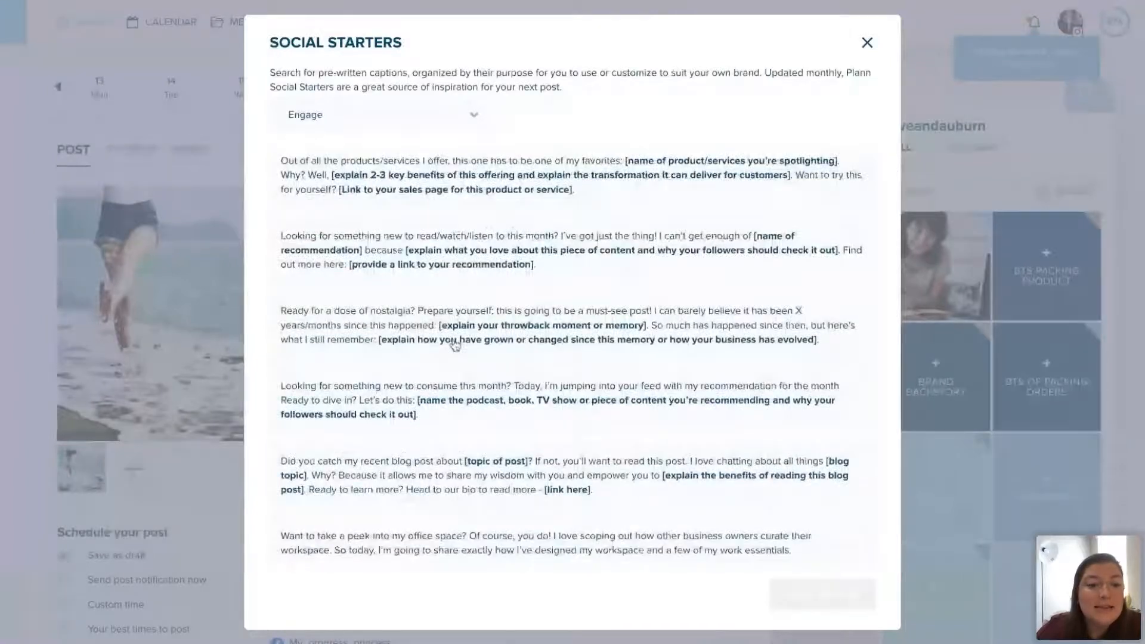
{"action": "scroll", "coordinate": [455, 345], "scroll_direction": "up", "scroll_amount": 5}
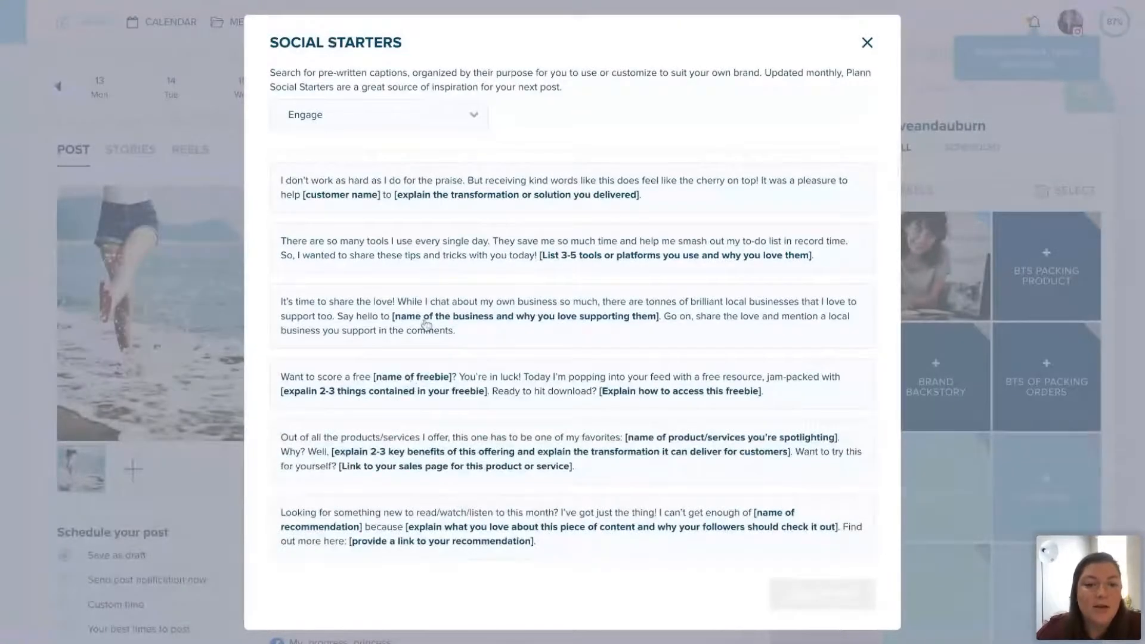
{"action": "left_click", "coordinate": [411, 339]}
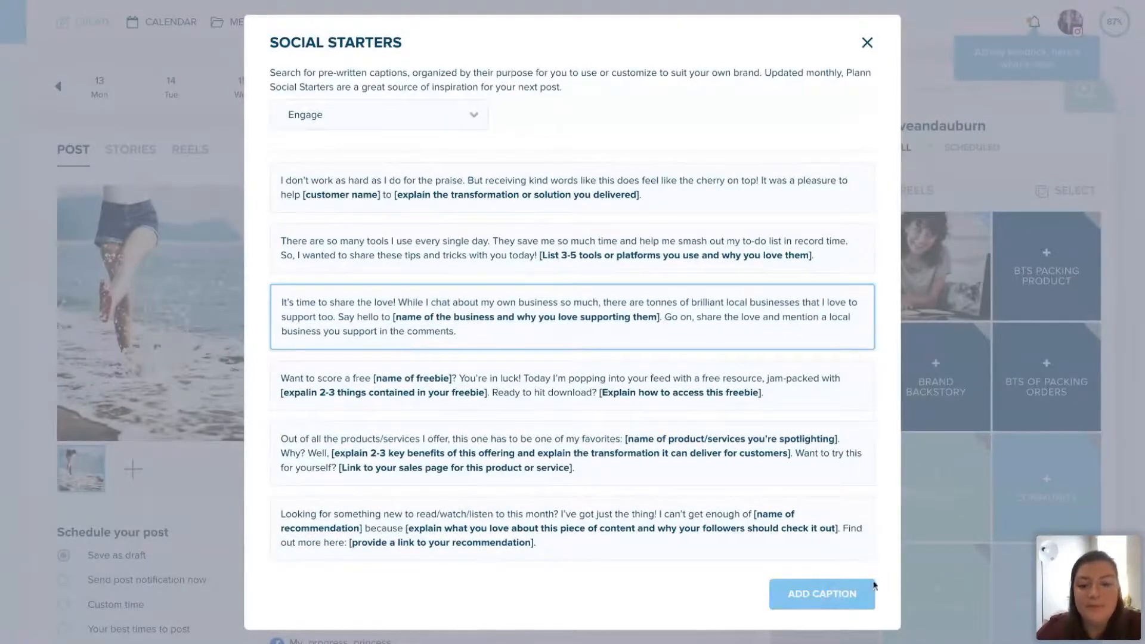
{"action": "left_click", "coordinate": [840, 592]}
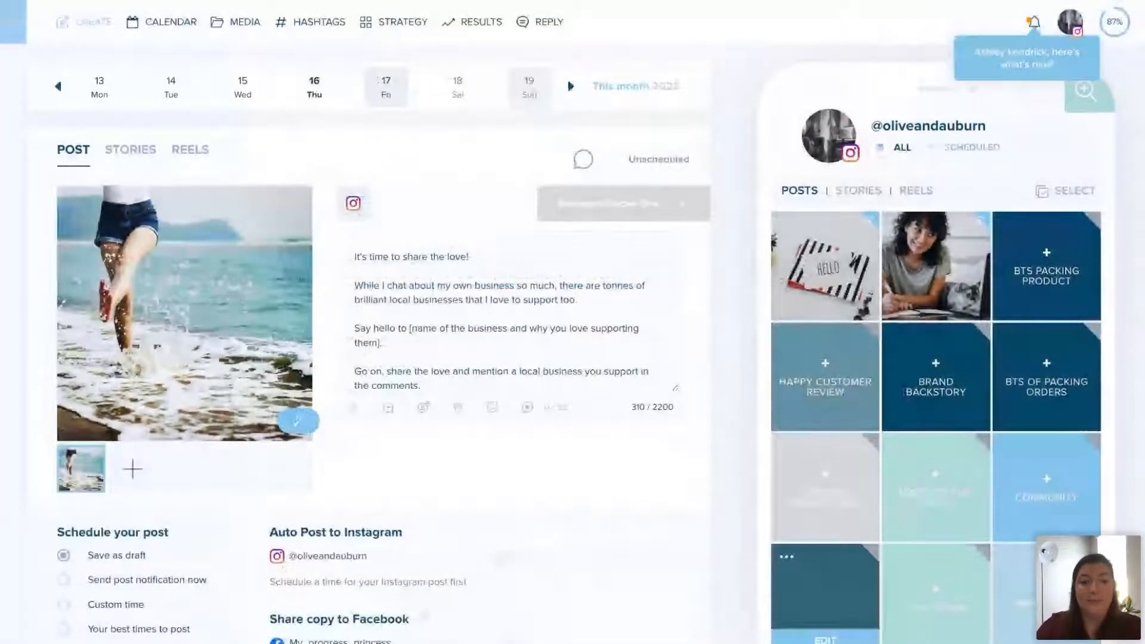
- Highlight the caption's placeholder for the business name and the reason for supporting it
{"action": "left_click_drag", "start_coordinate": [513, 347], "coordinate": [411, 329]}
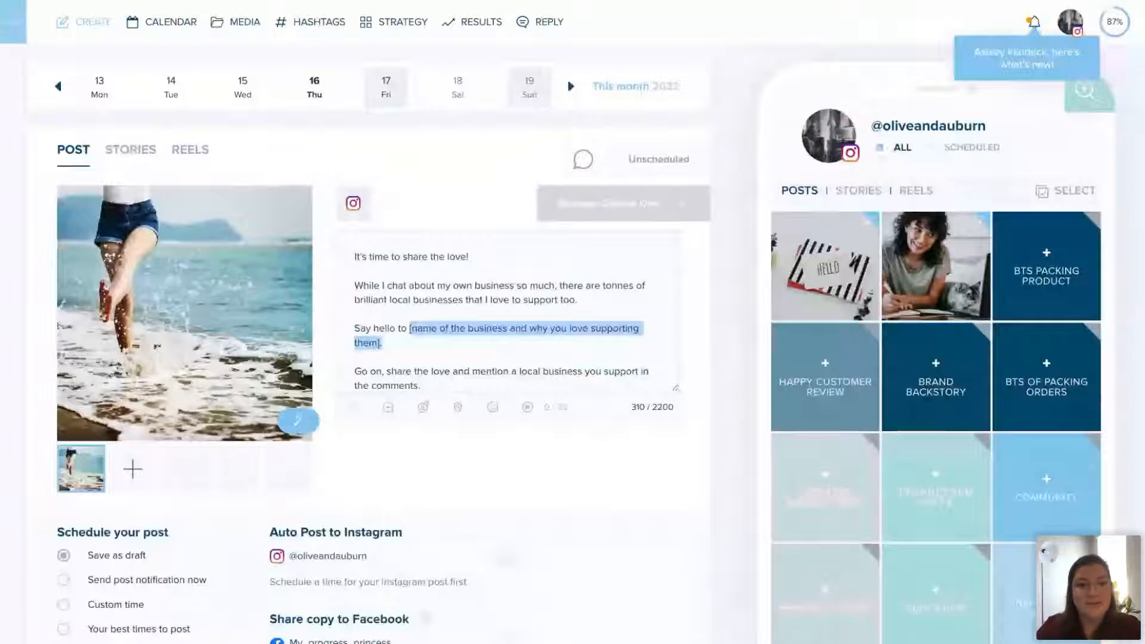
{"action": "scroll", "coordinate": [427, 330], "scroll_direction": "down", "scroll_amount": 1}
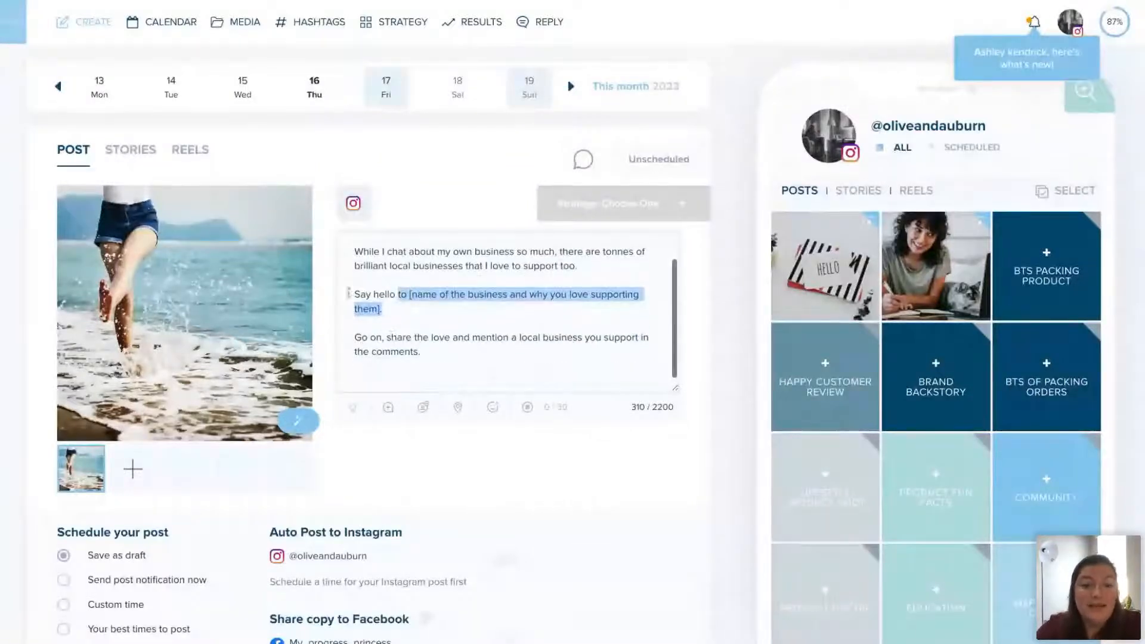
{"action": "left_click", "coordinate": [427, 328]}
- Place the cursor below the caption's last line and look through the saved hashtag sets available for the post
{"action": "left_click", "coordinate": [384, 369]}
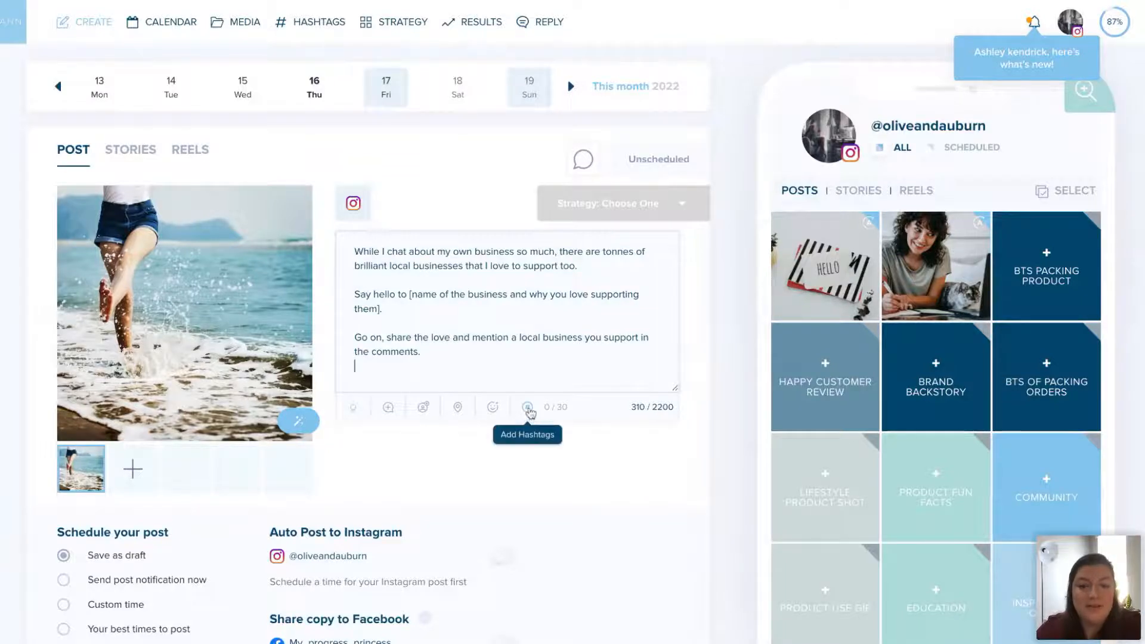
{"action": "left_click", "coordinate": [529, 410]}
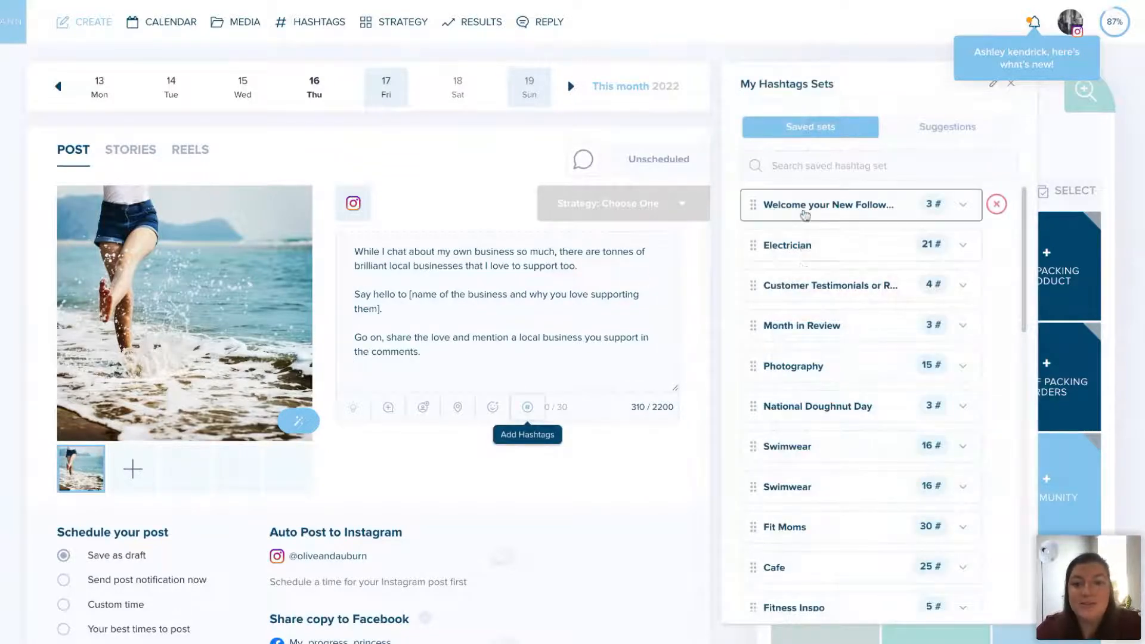
{"action": "scroll", "coordinate": [798, 366], "scroll_direction": "down", "scroll_amount": 4}
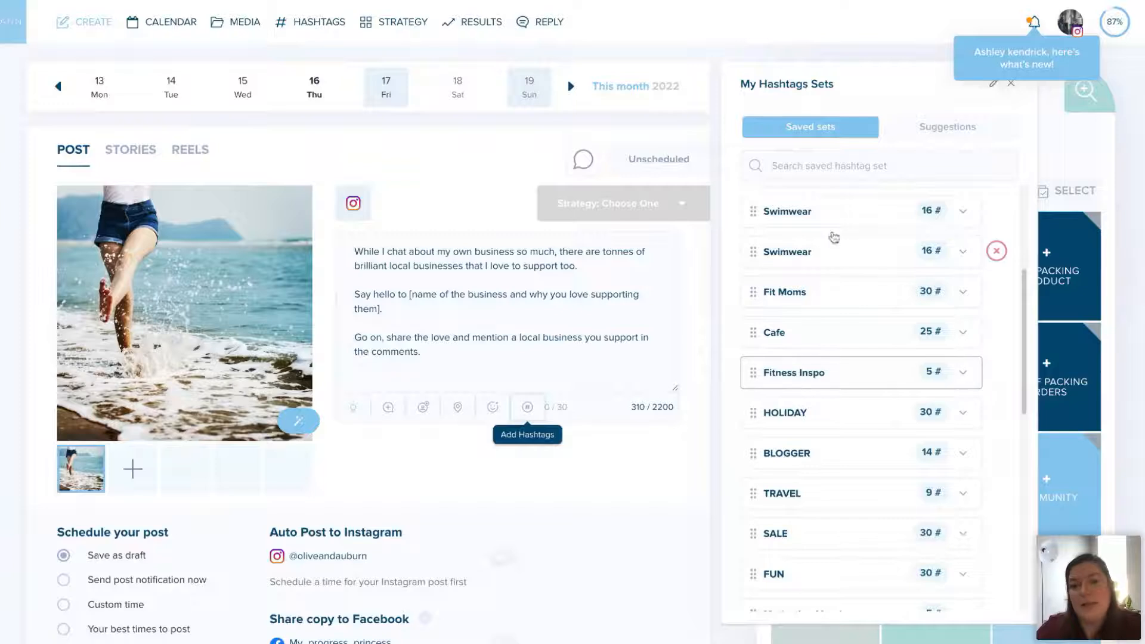
{"action": "scroll", "coordinate": [817, 314], "scroll_direction": "up", "scroll_amount": 4}
- Save the beach photo post as a draft and open the Hashtags page
{"action": "scroll", "coordinate": [566, 453], "scroll_direction": "down", "scroll_amount": 2}
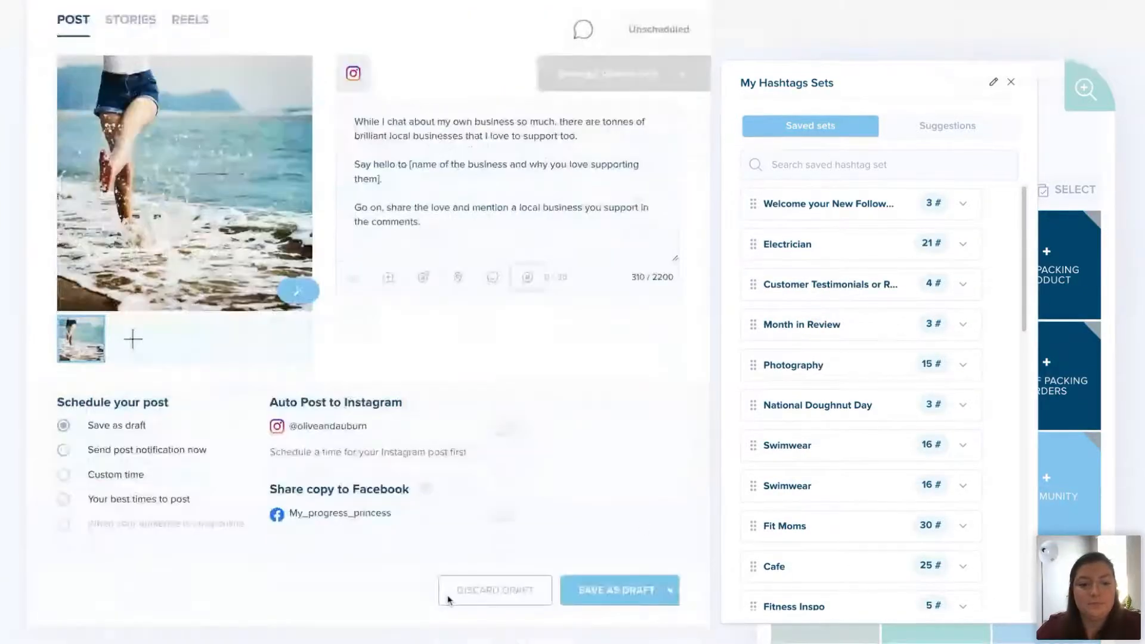
{"action": "left_click", "coordinate": [636, 366]}
{"action": "scroll", "coordinate": [637, 367], "scroll_direction": "up", "scroll_amount": 2}
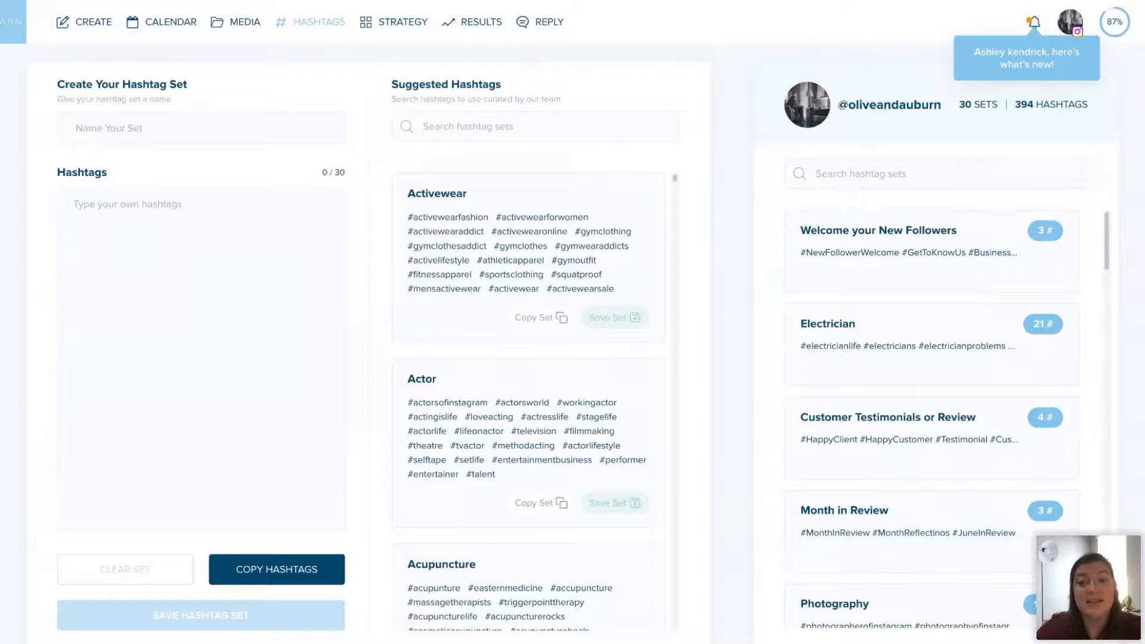
- Look through the account's saved hashtag sets on the Hashtags page and dismiss the satisfaction survey
{"action": "scroll", "coordinate": [883, 259], "scroll_direction": "down", "scroll_amount": 3}
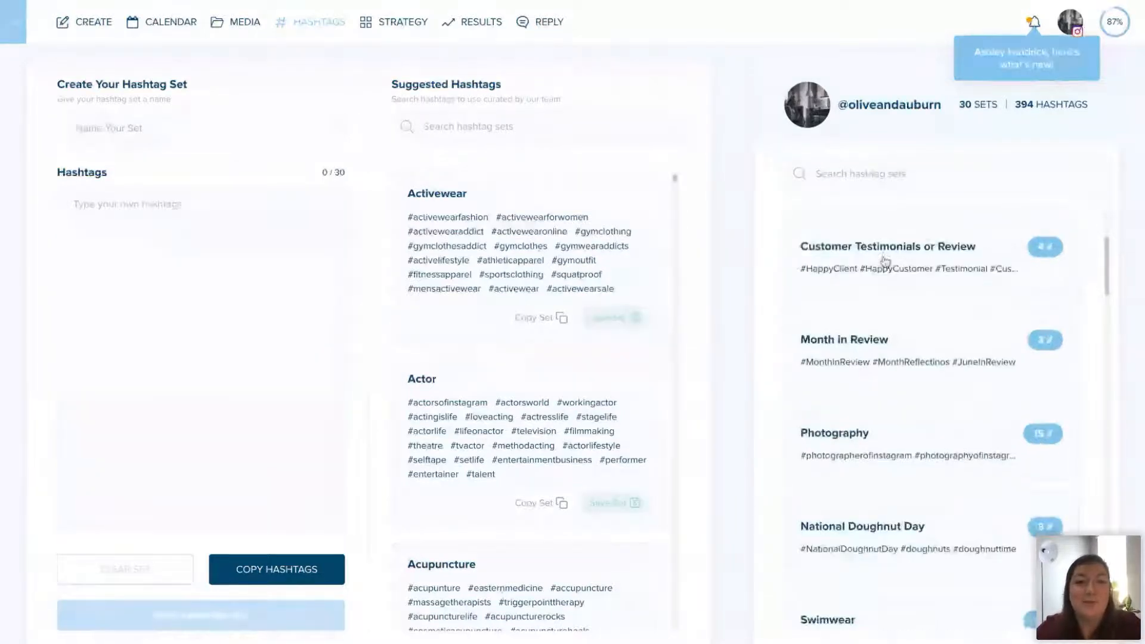
{"action": "scroll", "coordinate": [884, 261], "scroll_direction": "up", "scroll_amount": 3}
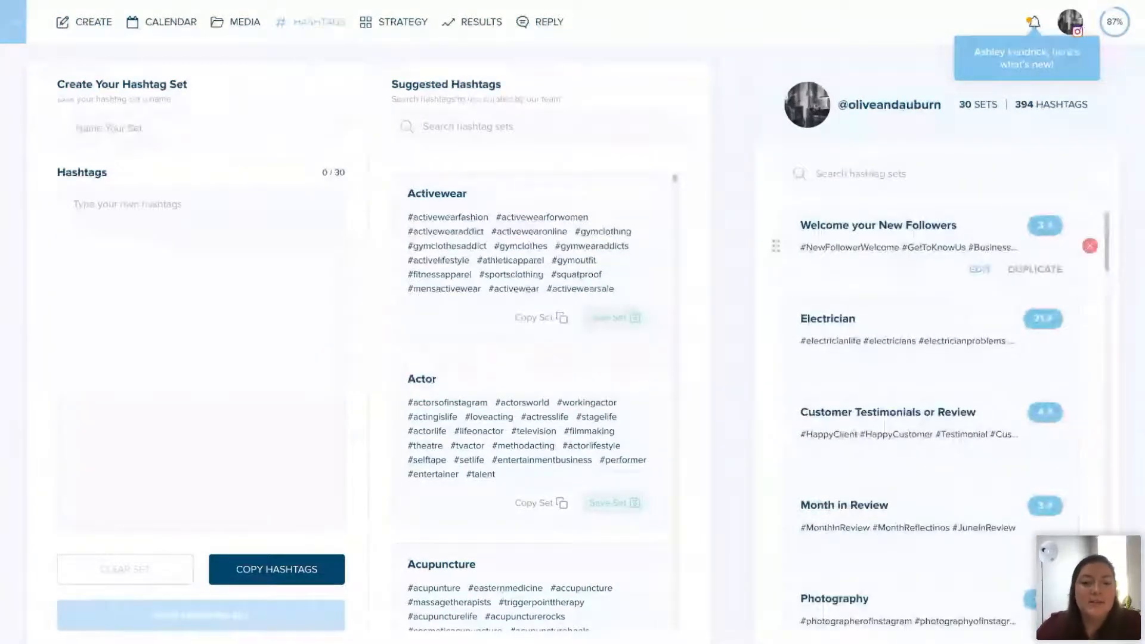
{"action": "scroll", "coordinate": [931, 418], "scroll_direction": "down", "scroll_amount": 4}
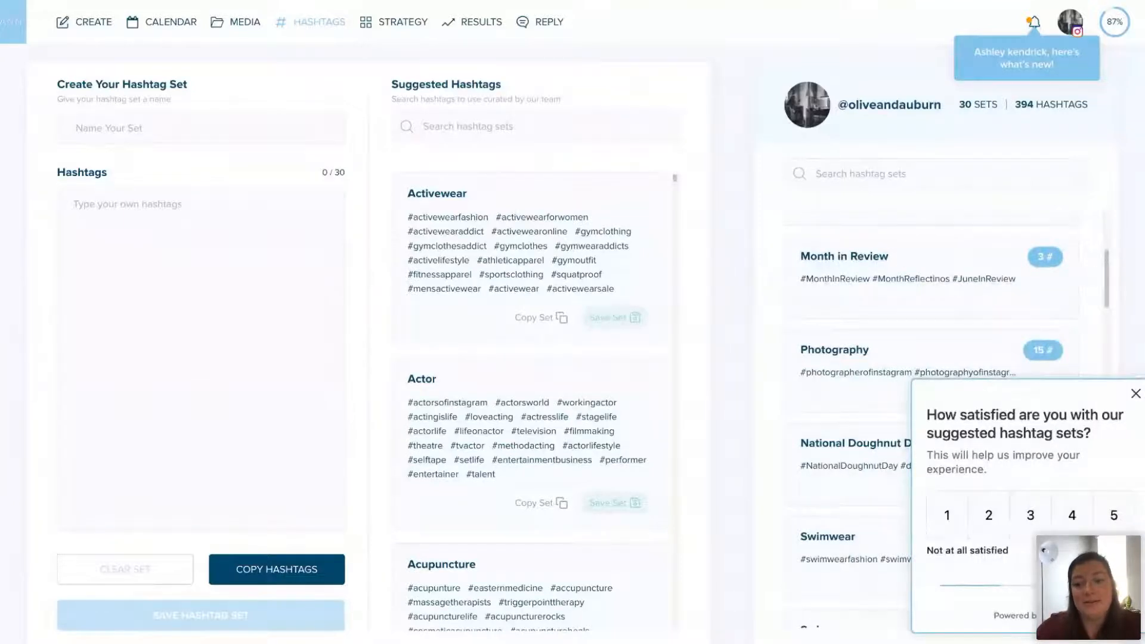
{"action": "left_click", "coordinate": [1136, 394]}
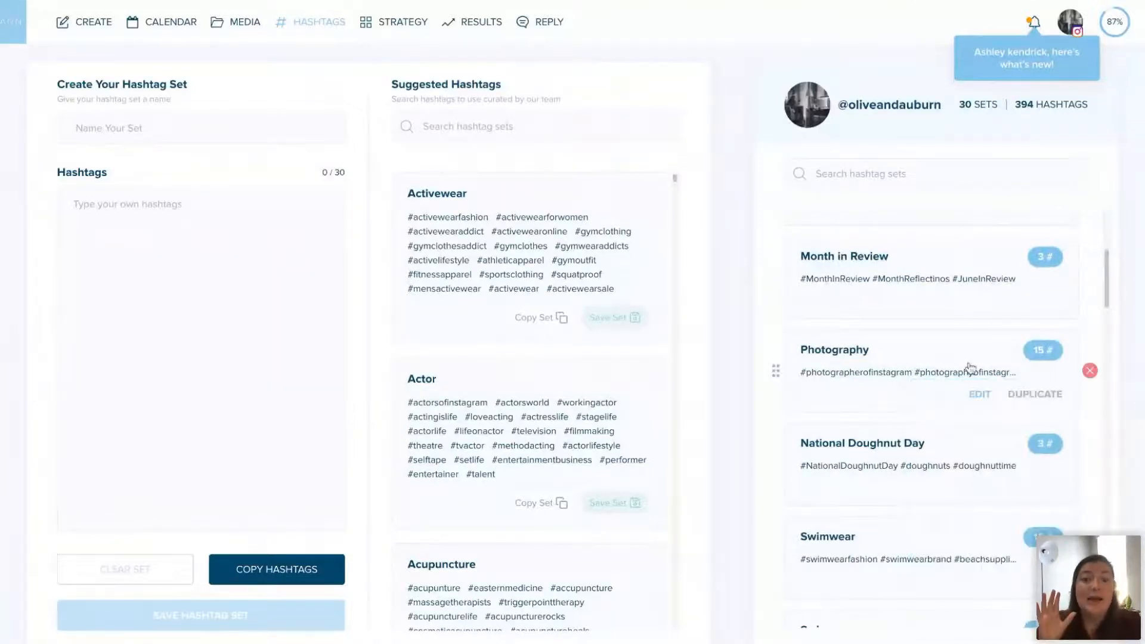
{"action": "scroll", "coordinate": [971, 367], "scroll_direction": "up", "scroll_amount": 5}
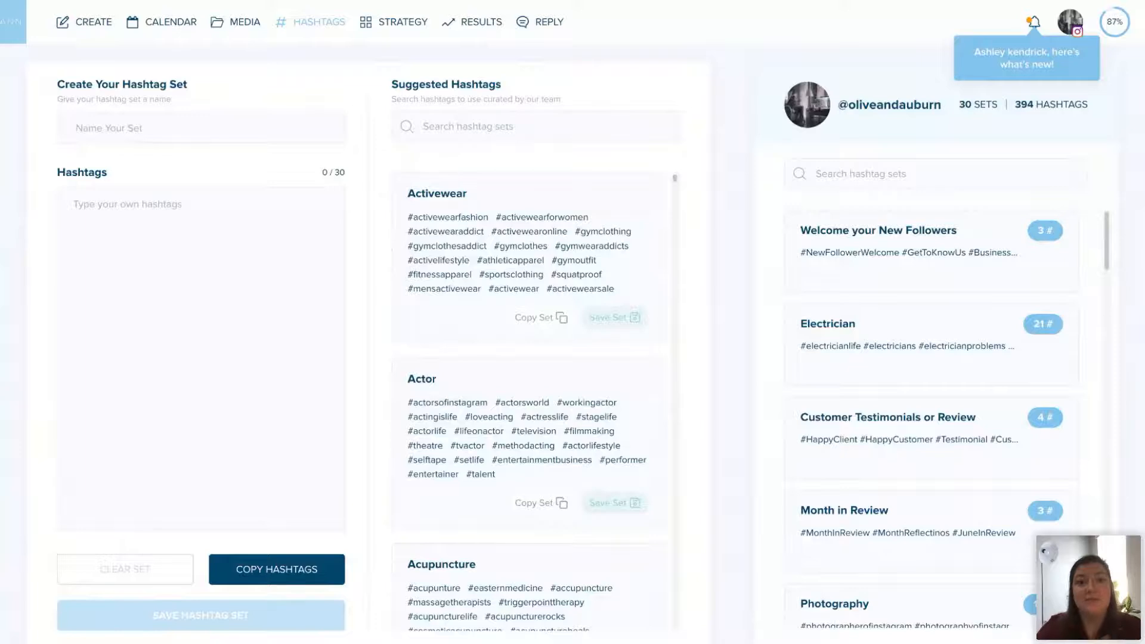
- Search the suggested hashtags for Florist and save the Florist set to the account's saved sets
{"action": "left_click", "coordinate": [535, 126]}
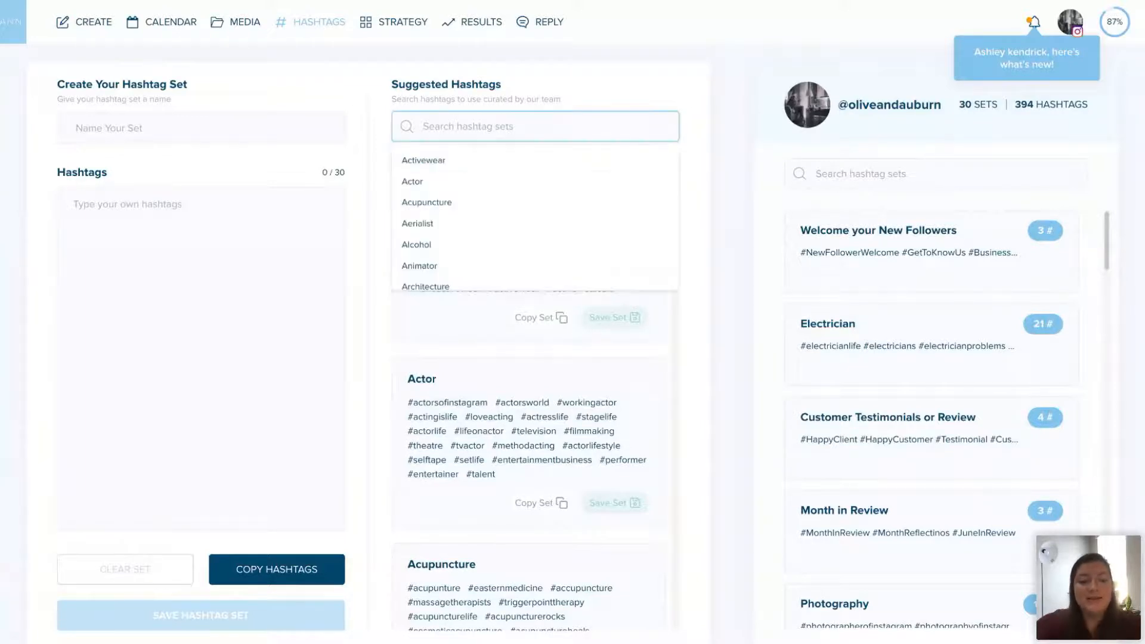
{"action": "type", "text": "florist"}
{"action": "left_click", "coordinate": [528, 165]}
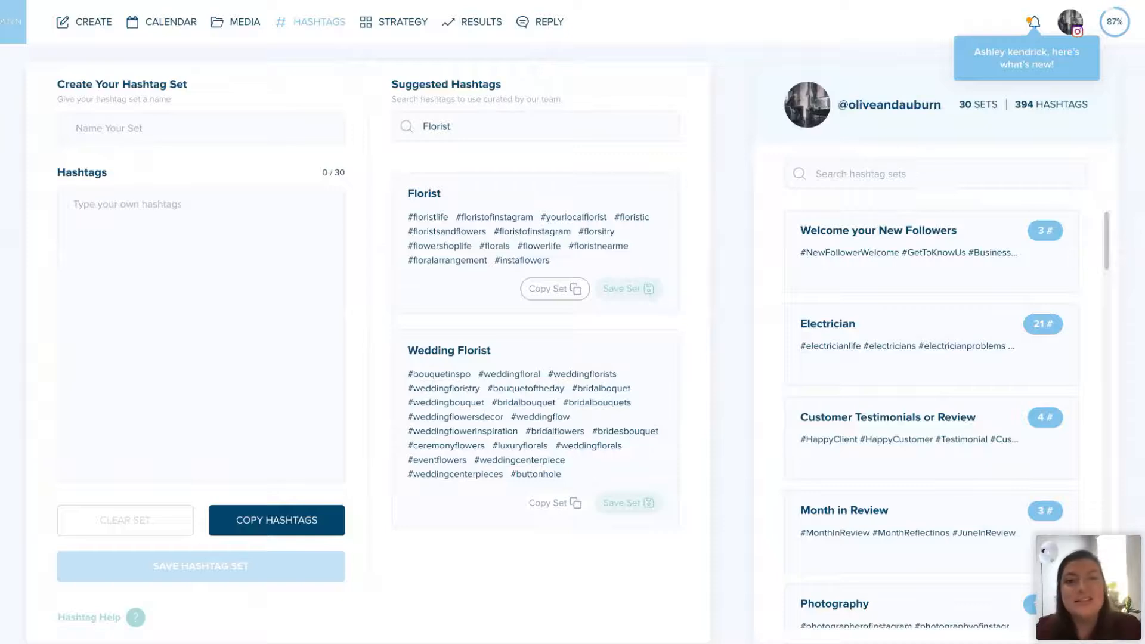
{"action": "left_click", "coordinate": [630, 291]}
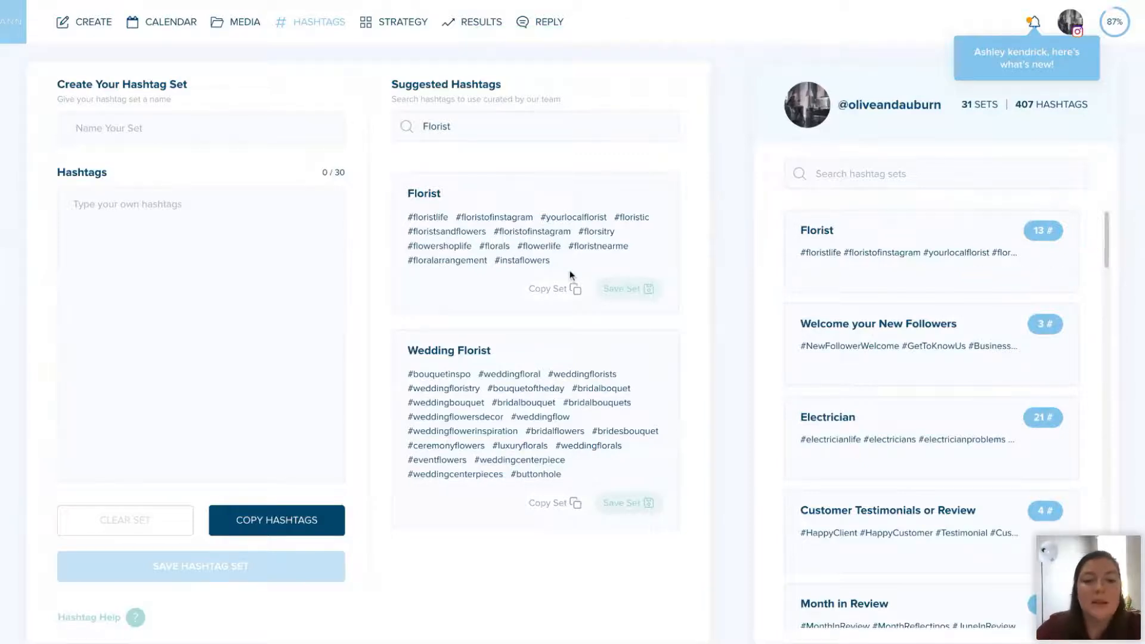
- Copy the suggested Florist hashtags into a new hashtag set and name it "Florist #2"
{"action": "left_click", "coordinate": [548, 291]}
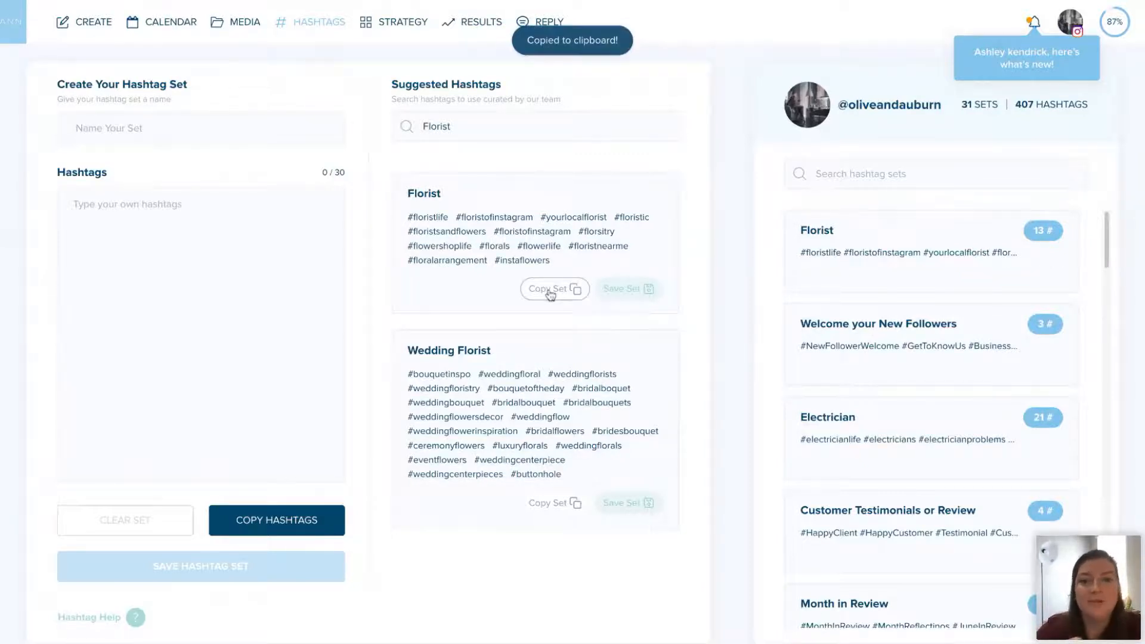
{"action": "left_click", "coordinate": [122, 202]}
{"action": "key", "text": "ctrl+v"}
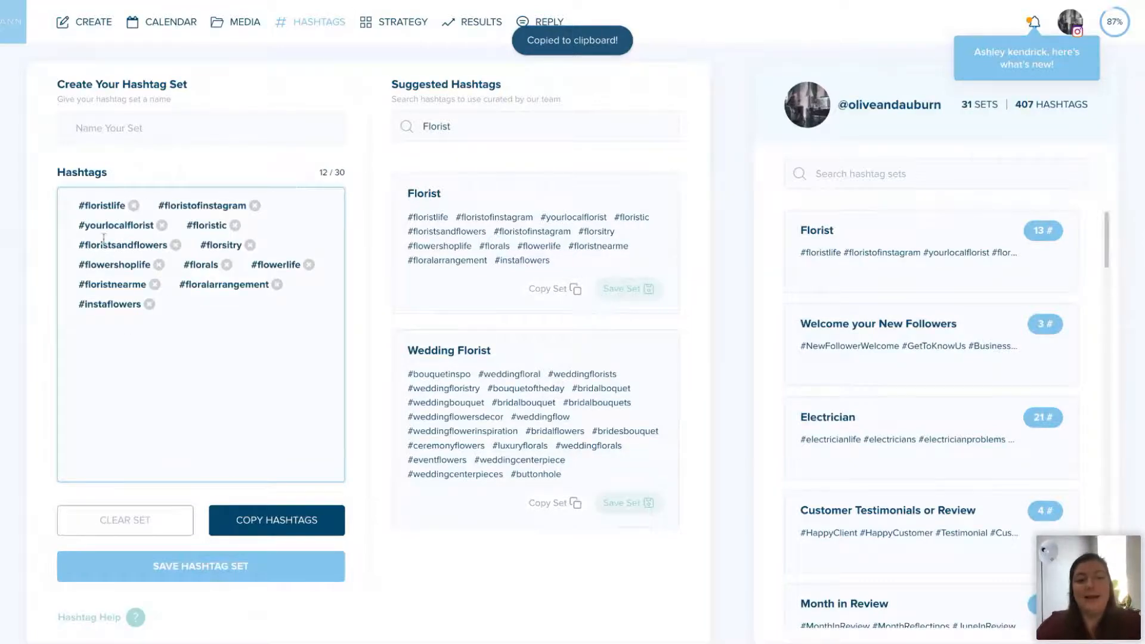
{"action": "left_click", "coordinate": [142, 129]}
{"action": "type", "text": "Florist "}
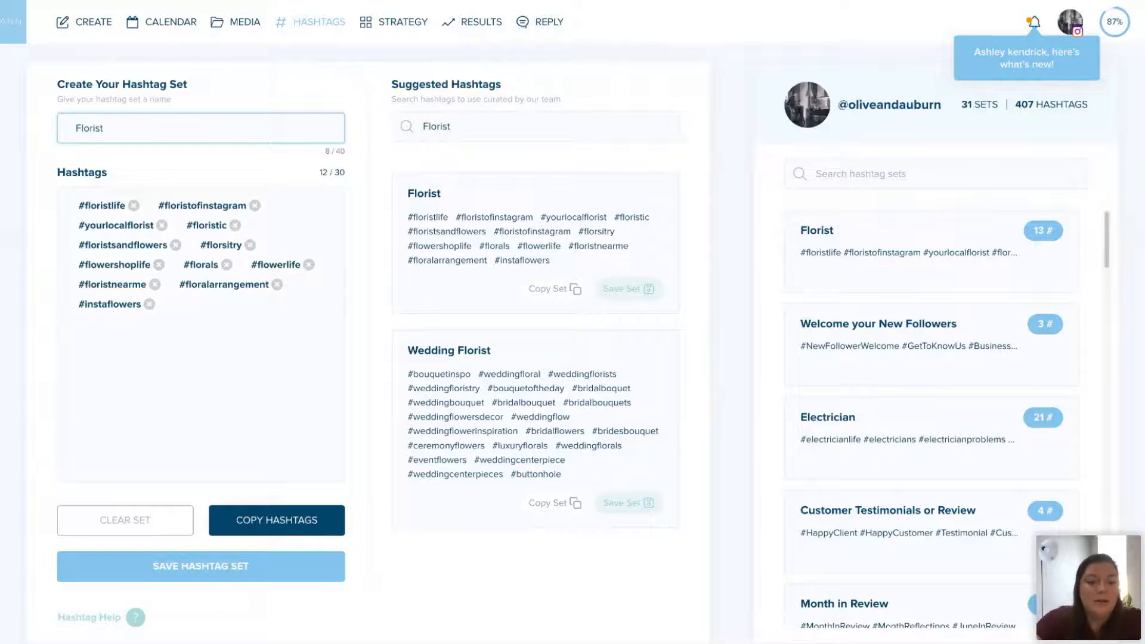
{"action": "type", "text": "#2"}
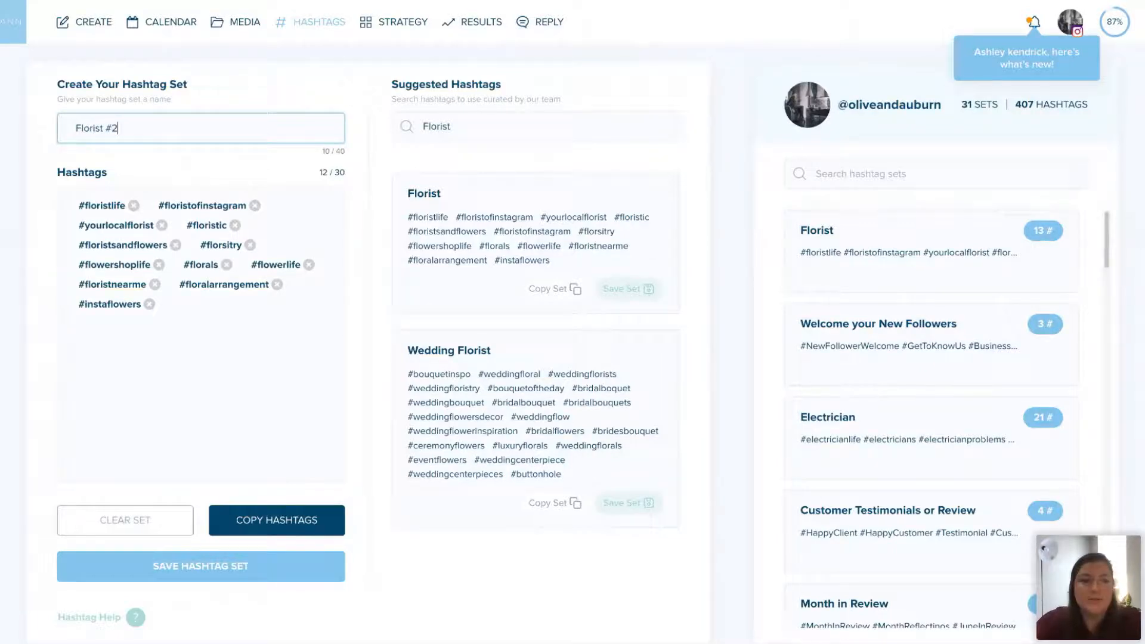
- Replace #florals and #flowerlife with #floralphotographer in the new Florist #2 set and save the set
{"action": "left_click", "coordinate": [182, 374]}
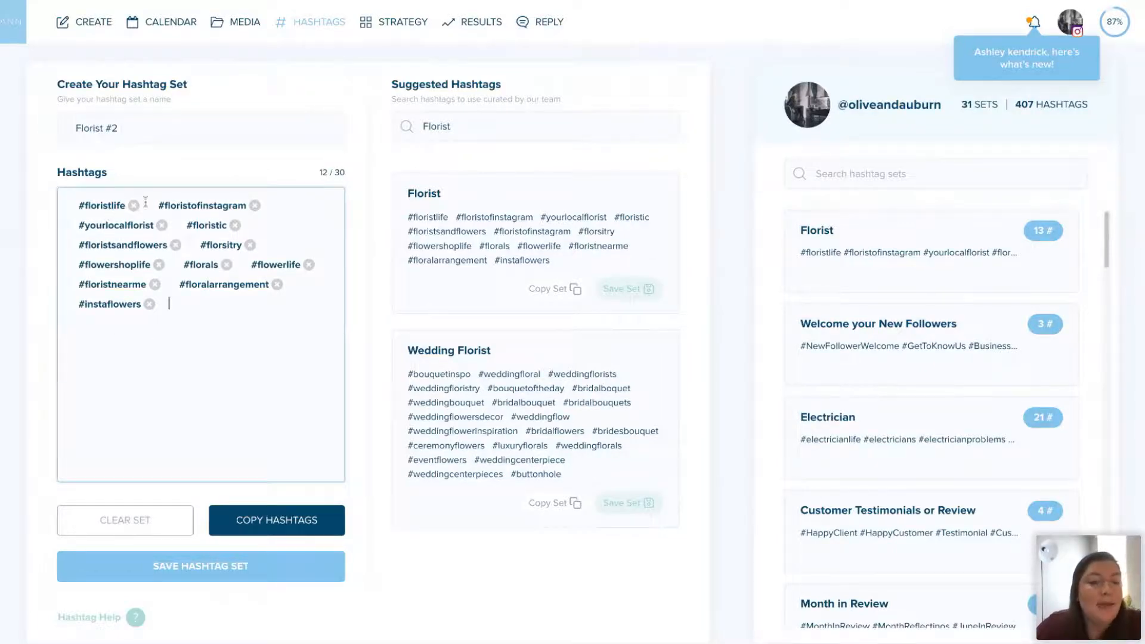
{"action": "left_click", "coordinate": [227, 265]}
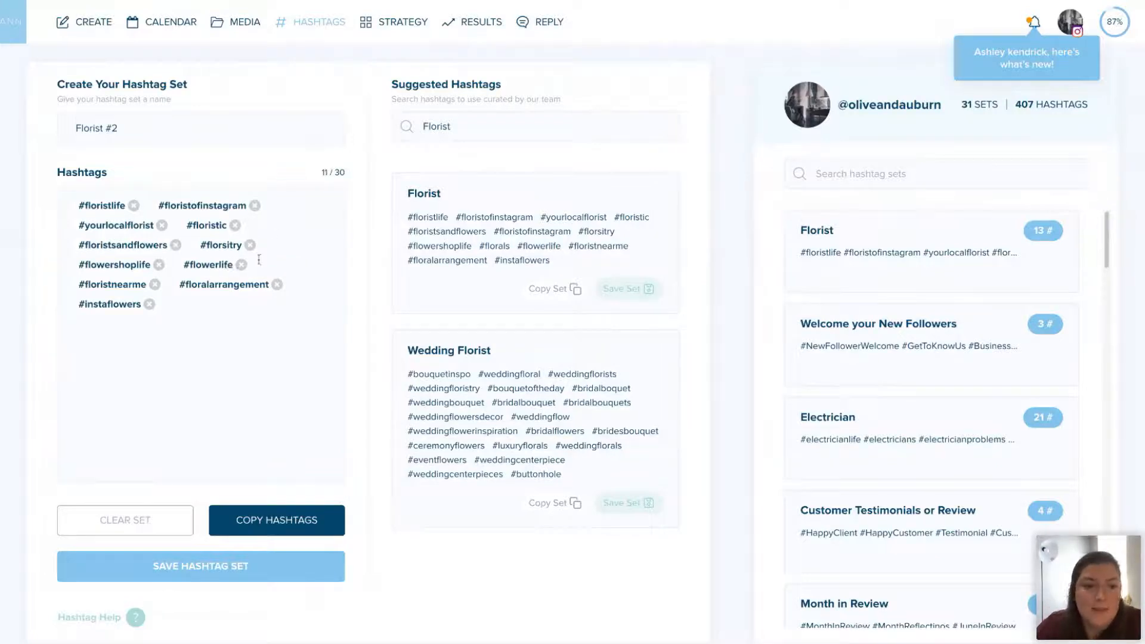
{"action": "left_click", "coordinate": [242, 264]}
{"action": "left_click", "coordinate": [311, 271]}
{"action": "type", "text": "#flora"}
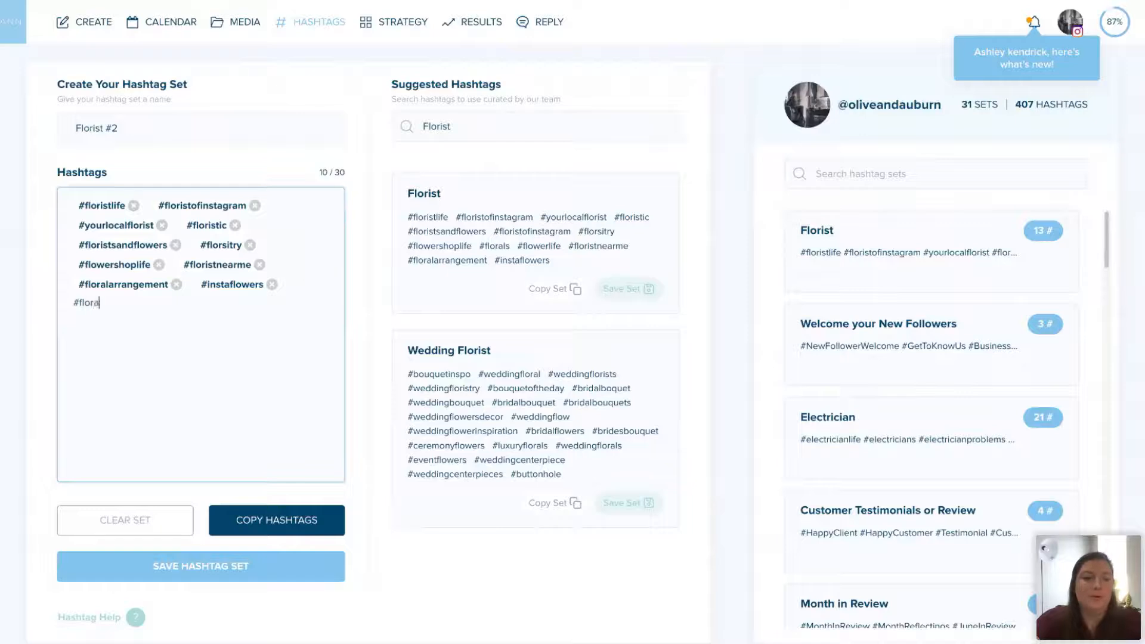
{"action": "type", "text": "lphotographer"}
{"action": "key", "text": "Return"}
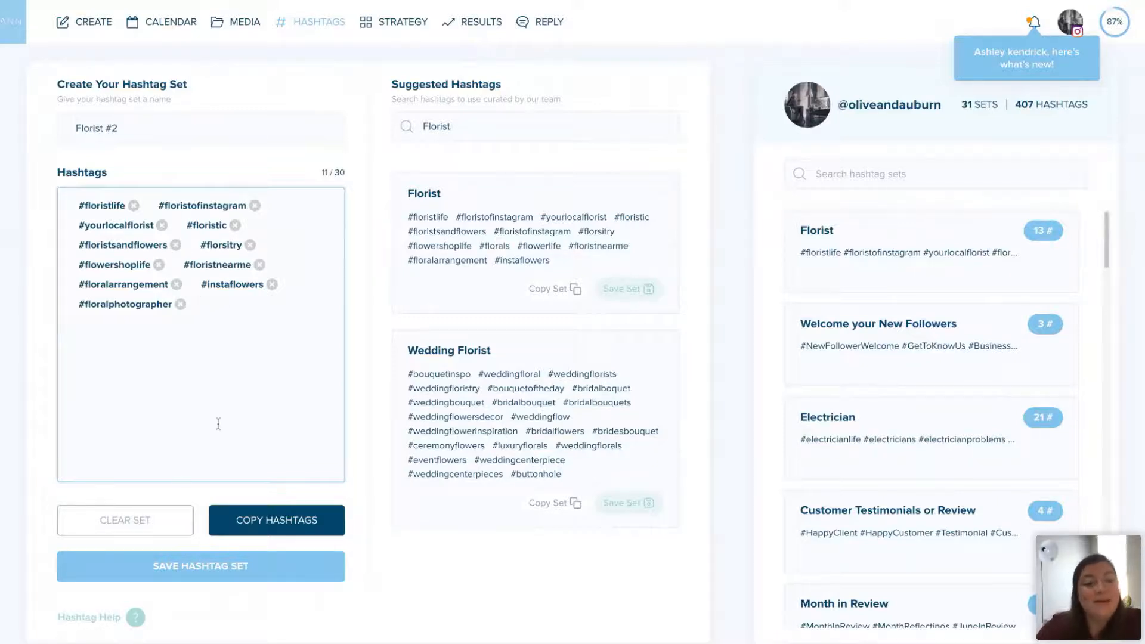
{"action": "left_click", "coordinate": [207, 572]}
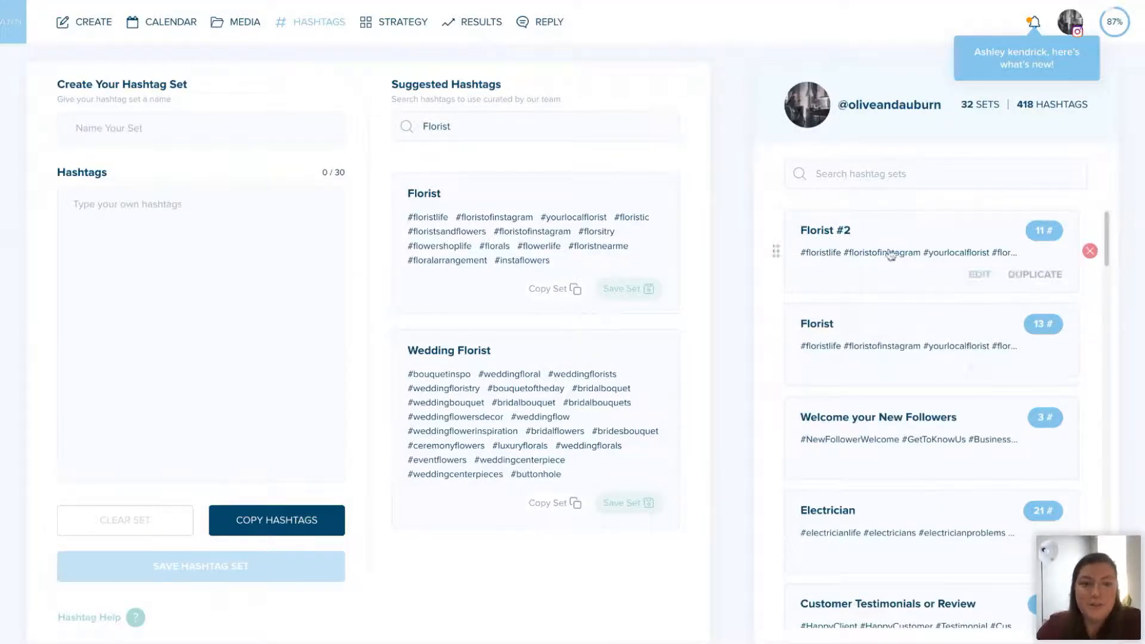
- Reopen the draft beach photo post for editing and bring up the saved hashtag sets for its caption
{"action": "left_click", "coordinate": [12, 39]}
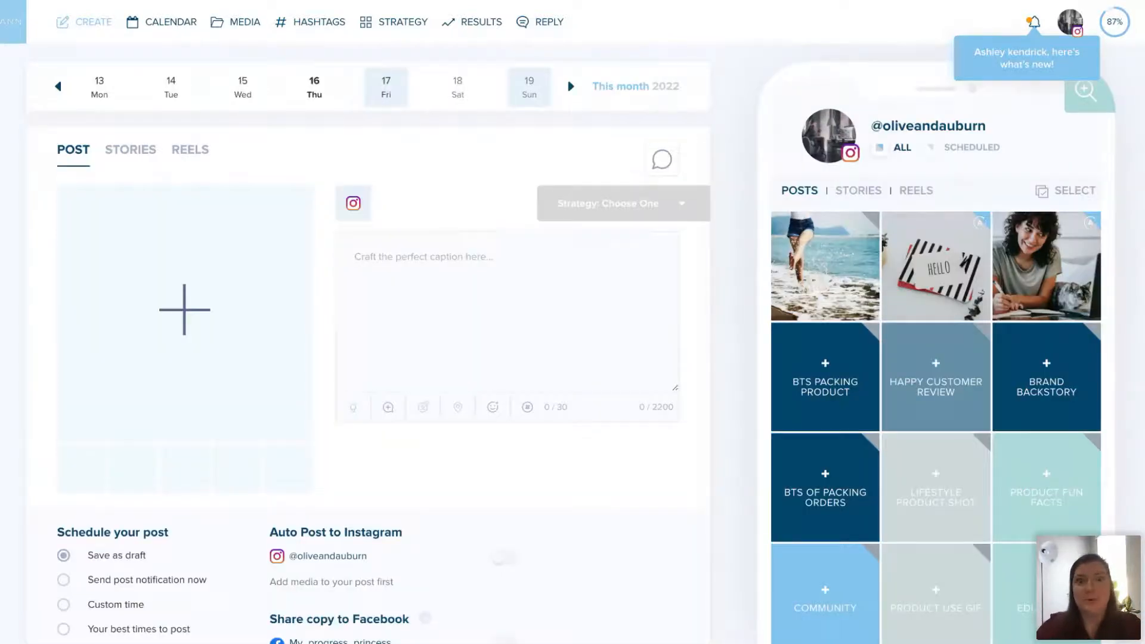
{"action": "left_click", "coordinate": [821, 270]}
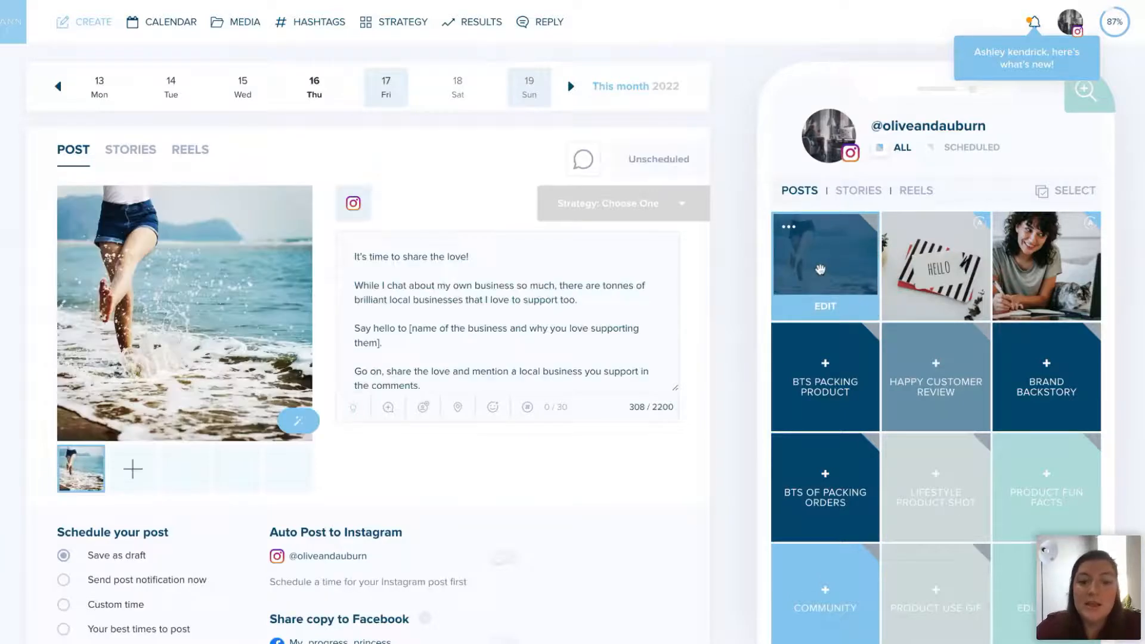
{"action": "scroll", "coordinate": [526, 343], "scroll_direction": "down", "scroll_amount": 1}
{"action": "scroll", "coordinate": [525, 343], "scroll_direction": "up", "scroll_amount": 1}
{"action": "left_click", "coordinate": [528, 409]}
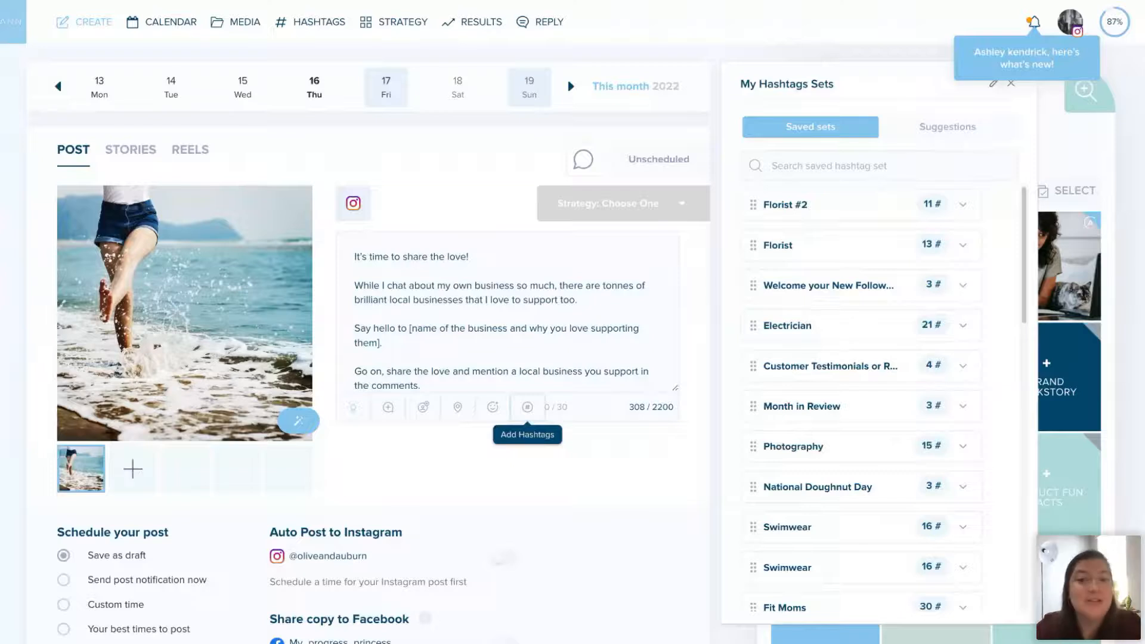
- Show the suggested hashtag sets for the post and add the Actor set to the saved sets
{"action": "left_click", "coordinate": [981, 128]}
{"action": "left_click", "coordinate": [837, 166]}
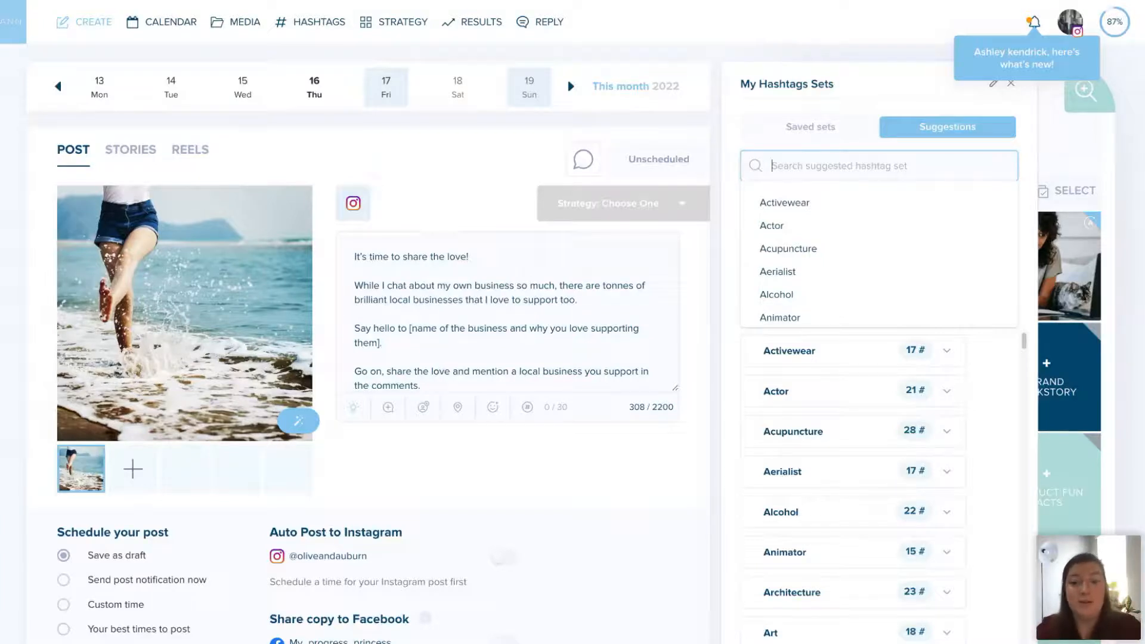
{"action": "left_click", "coordinate": [993, 389]}
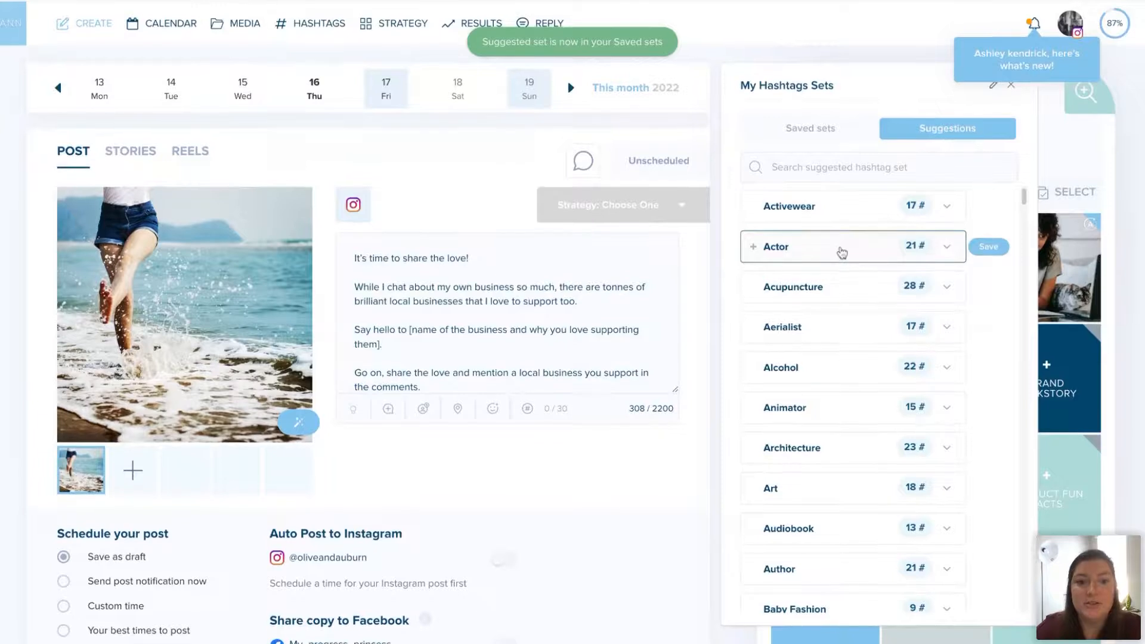
- Browse the suggested hashtag sets and filter them by the Business topic, searching for "busi"
{"action": "scroll", "coordinate": [833, 298], "scroll_direction": "down", "scroll_amount": 4}
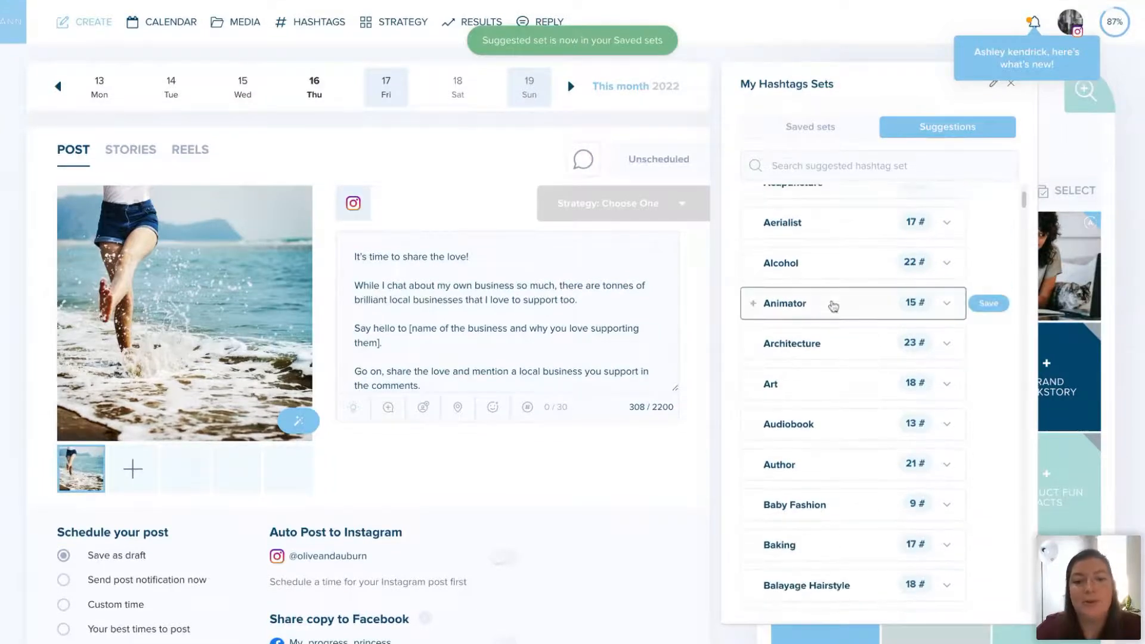
{"action": "scroll", "coordinate": [833, 306], "scroll_direction": "down", "scroll_amount": 6}
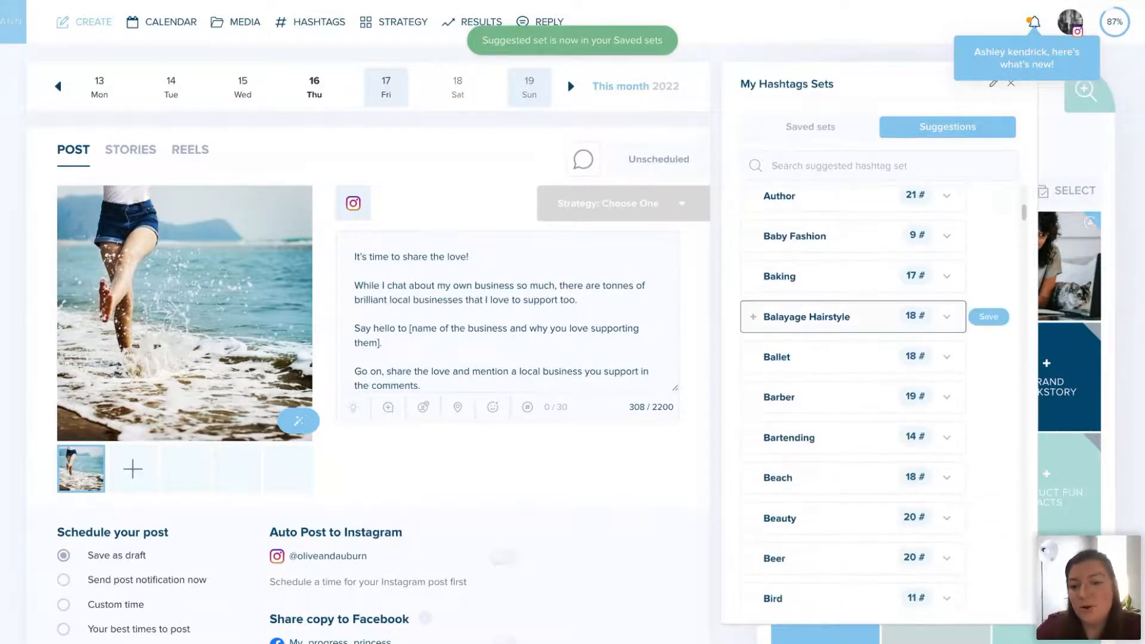
{"action": "scroll", "coordinate": [853, 311], "scroll_direction": "down", "scroll_amount": 3}
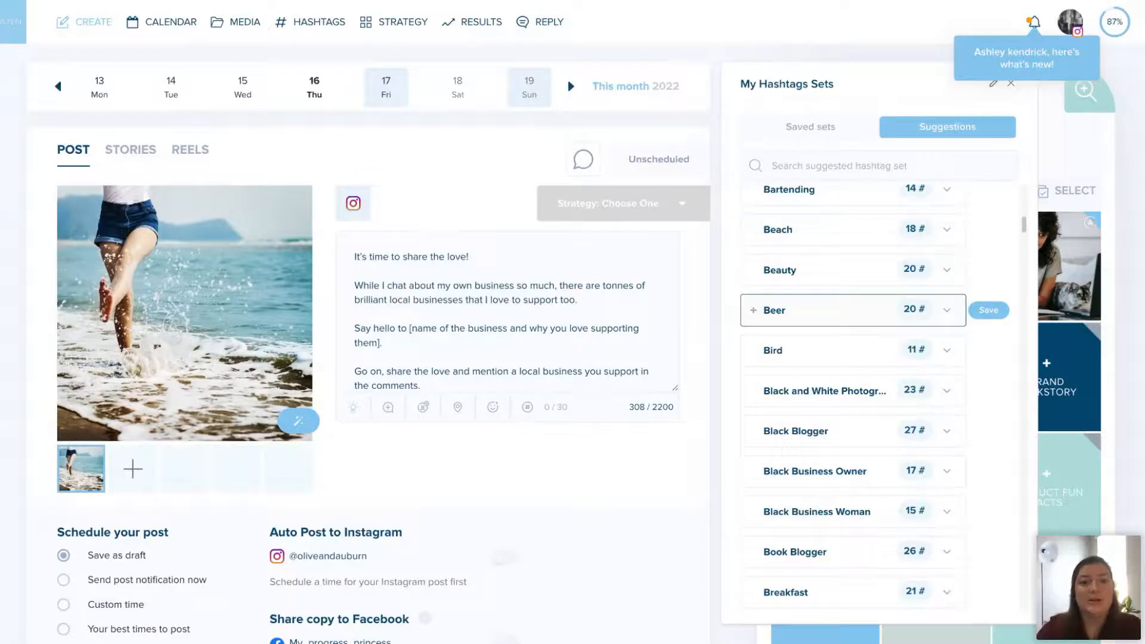
{"action": "scroll", "coordinate": [853, 310], "scroll_direction": "down", "scroll_amount": 5}
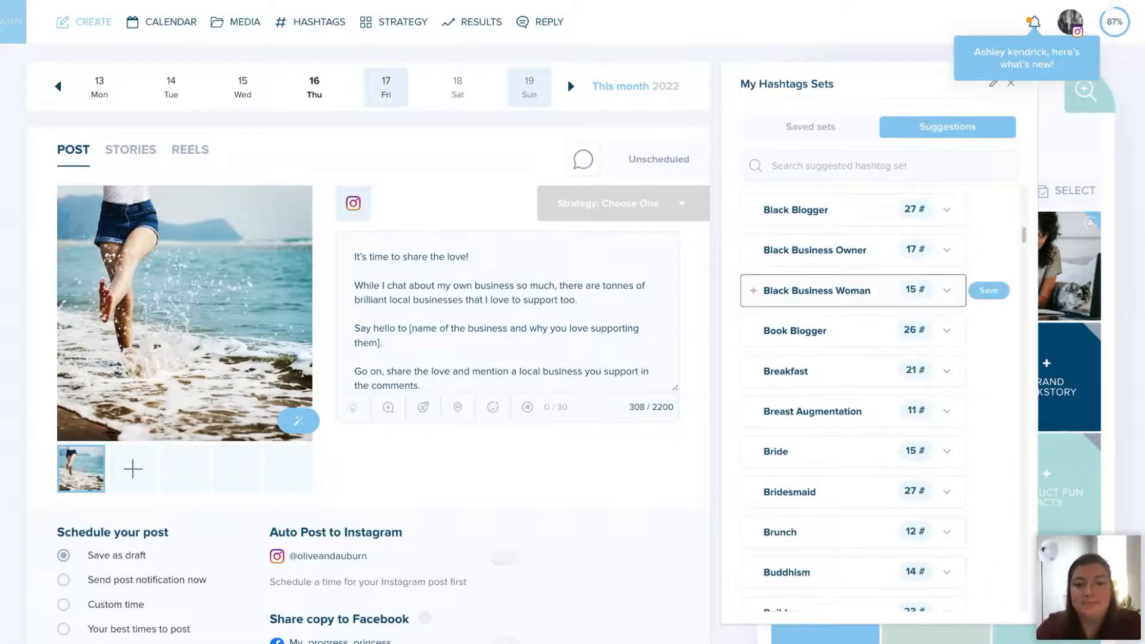
{"action": "scroll", "coordinate": [814, 334], "scroll_direction": "up", "scroll_amount": 3}
{"action": "scroll", "coordinate": [811, 340], "scroll_direction": "down", "scroll_amount": 2}
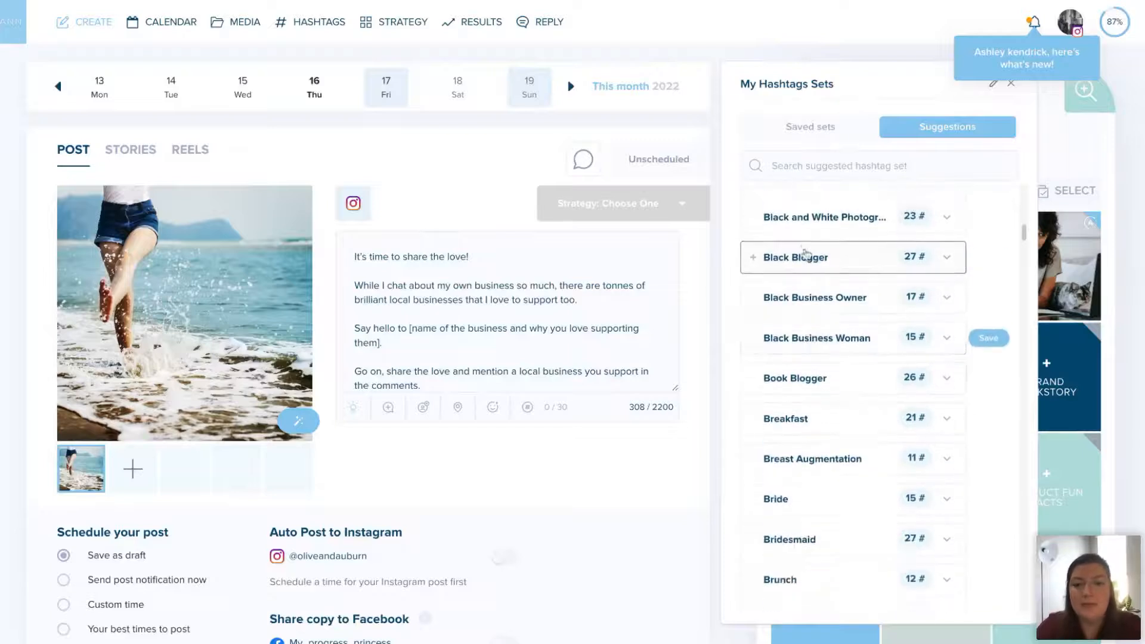
{"action": "left_click", "coordinate": [794, 165]}
{"action": "type", "text": "sma"}
{"action": "key", "text": "BackSpace"}
{"action": "key", "text": "BackSpace"}
{"action": "key", "text": "BackSpace"}
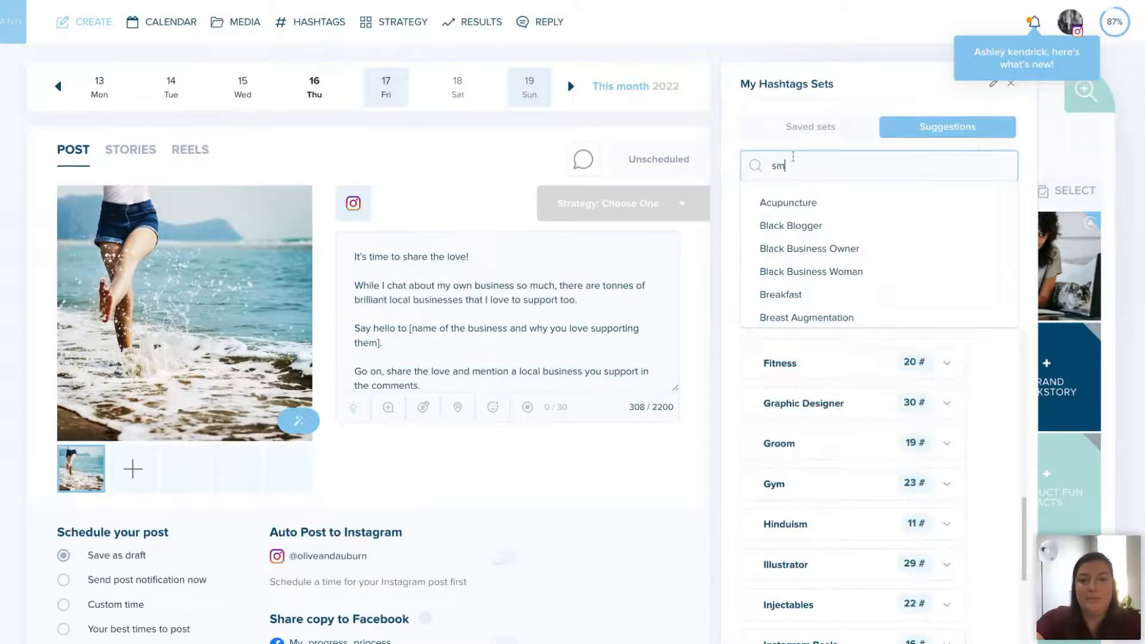
{"action": "type", "text": "busi"}
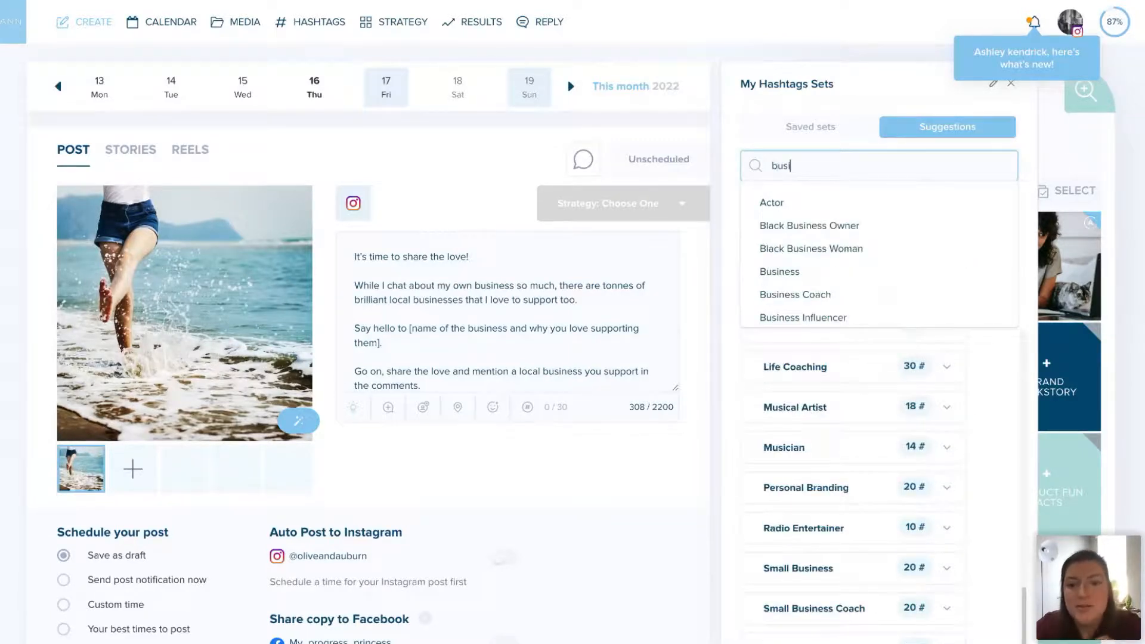
{"action": "left_click", "coordinate": [793, 271]}
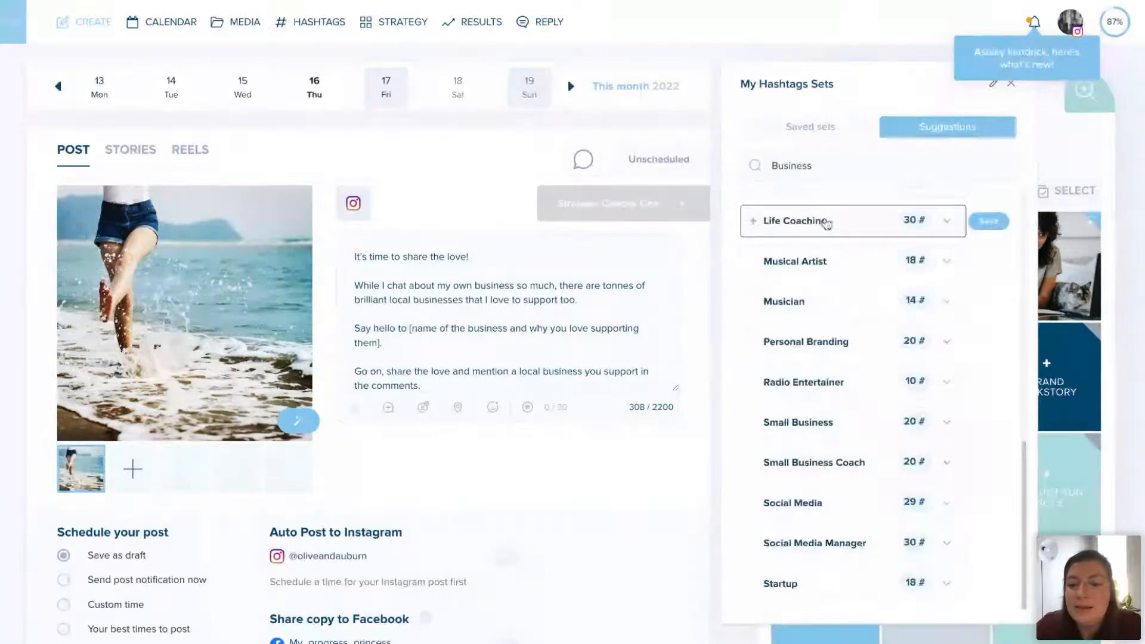
- Add the suggested Business Influencer set to the saved sets and insert its hashtags into the post's caption
{"action": "scroll", "coordinate": [826, 223], "scroll_direction": "up", "scroll_amount": 5}
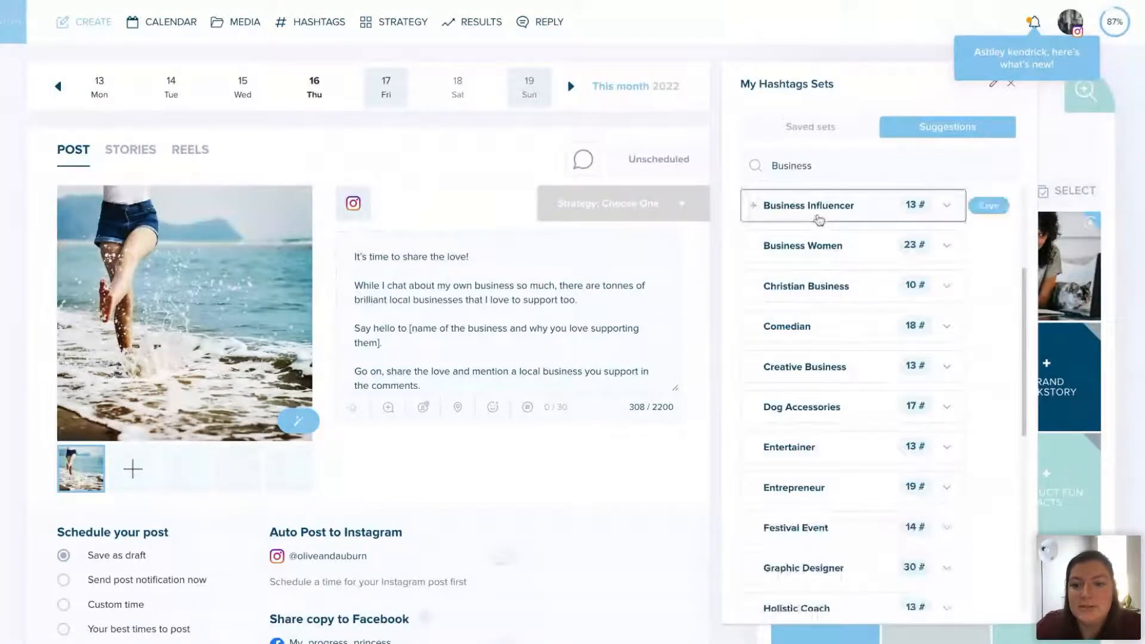
{"action": "left_click", "coordinate": [989, 207]}
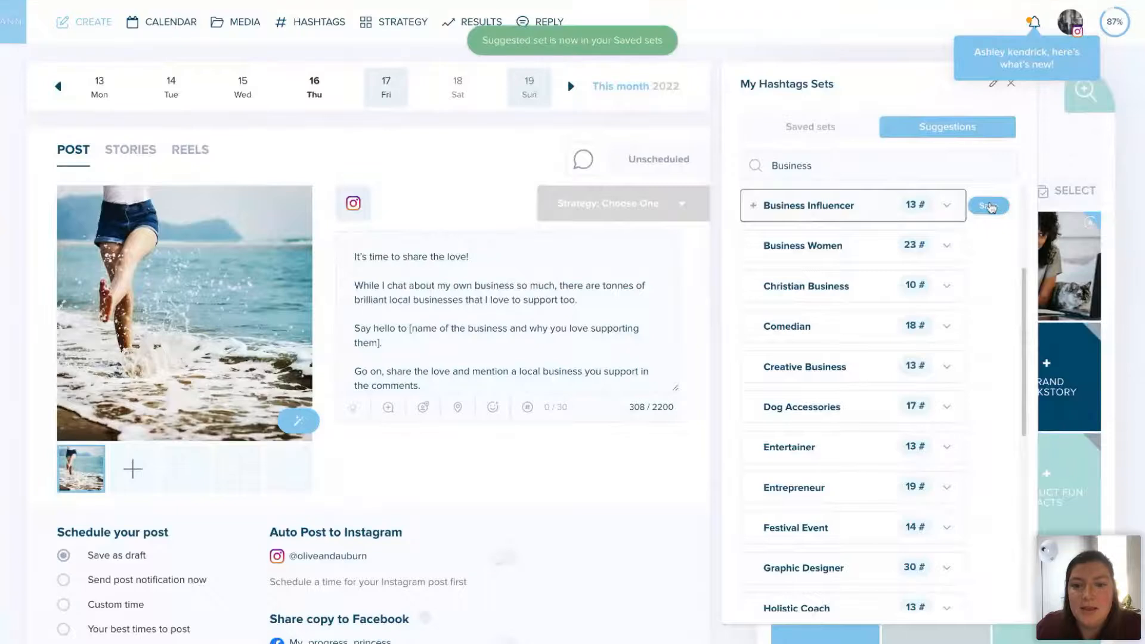
{"action": "left_click", "coordinate": [948, 210]}
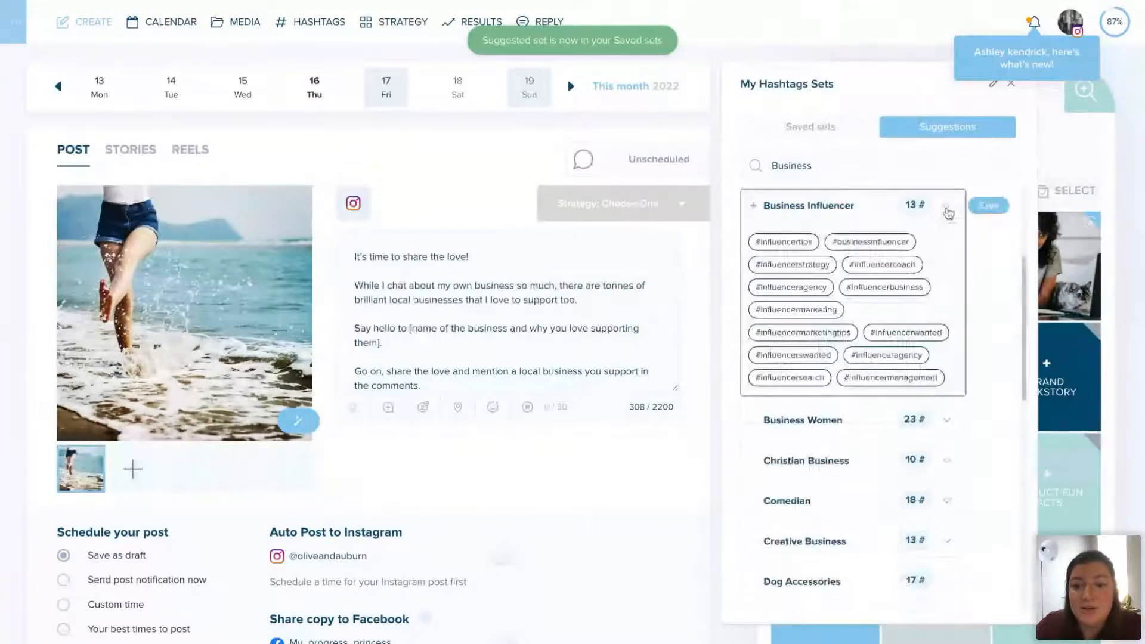
{"action": "left_click", "coordinate": [830, 208]}
{"action": "scroll", "coordinate": [461, 302], "scroll_direction": "down", "scroll_amount": 1}
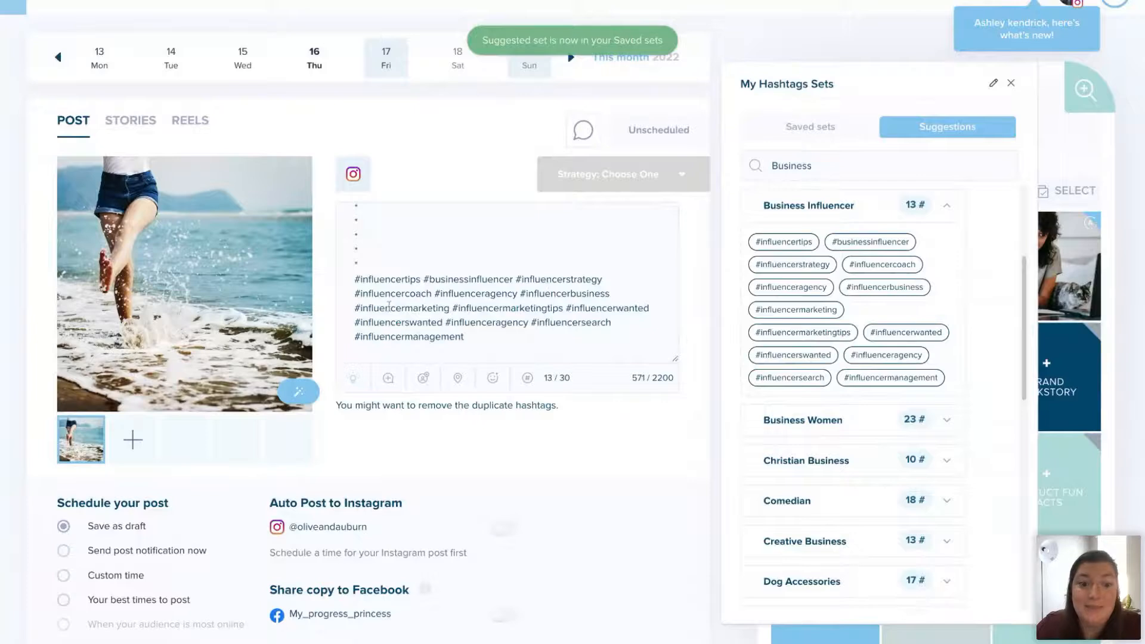
{"action": "scroll", "coordinate": [385, 301], "scroll_direction": "up", "scroll_amount": 2}
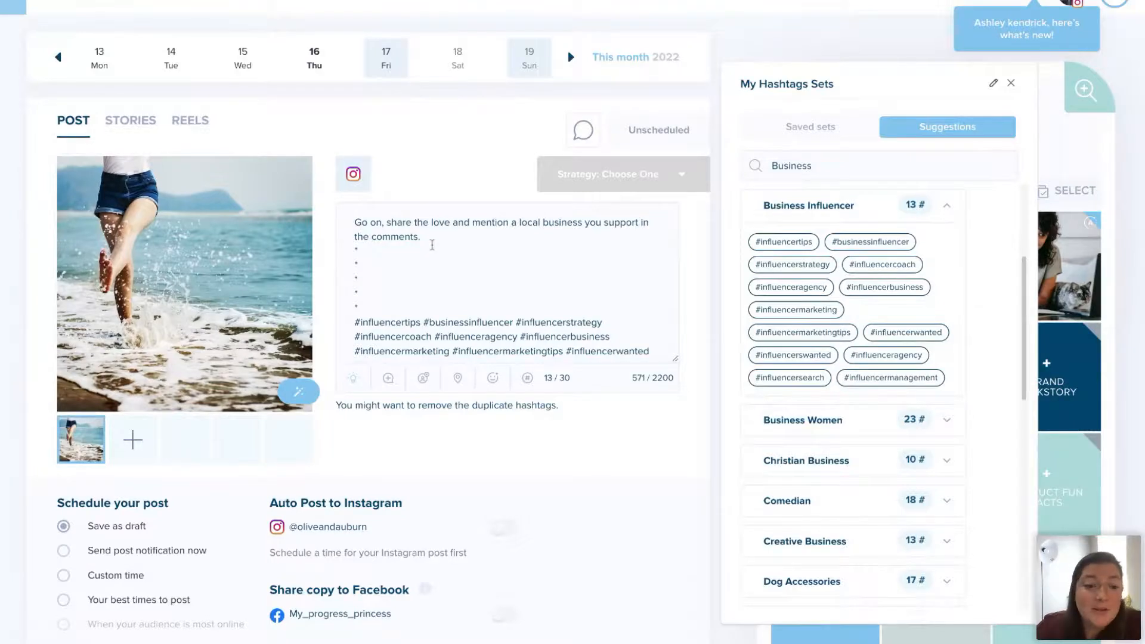
{"action": "scroll", "coordinate": [488, 352], "scroll_direction": "down", "scroll_amount": 1}
- Open a first comment for the post and bring up the suggested hashtag sets for it
{"action": "left_click", "coordinate": [395, 378]}
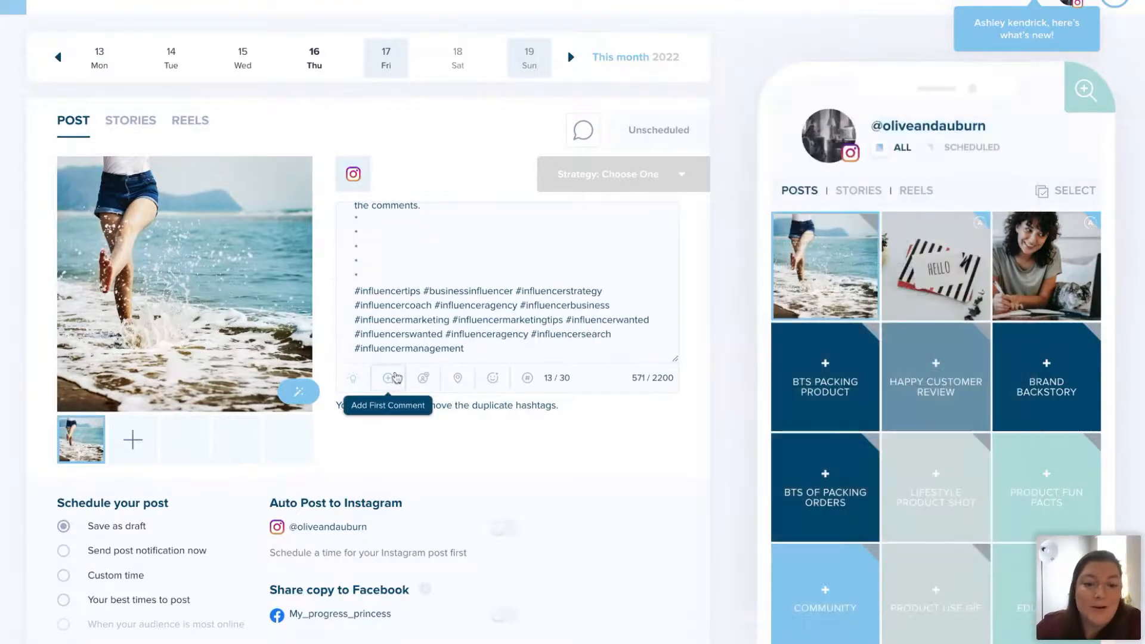
{"action": "left_click", "coordinate": [461, 416]}
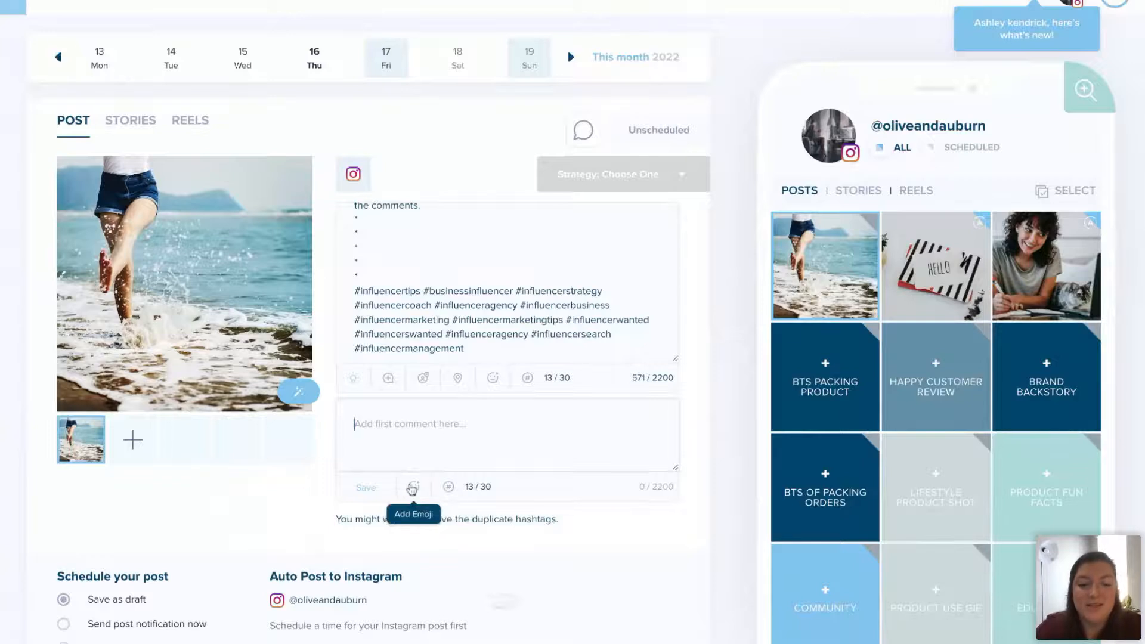
{"action": "left_click", "coordinate": [448, 488]}
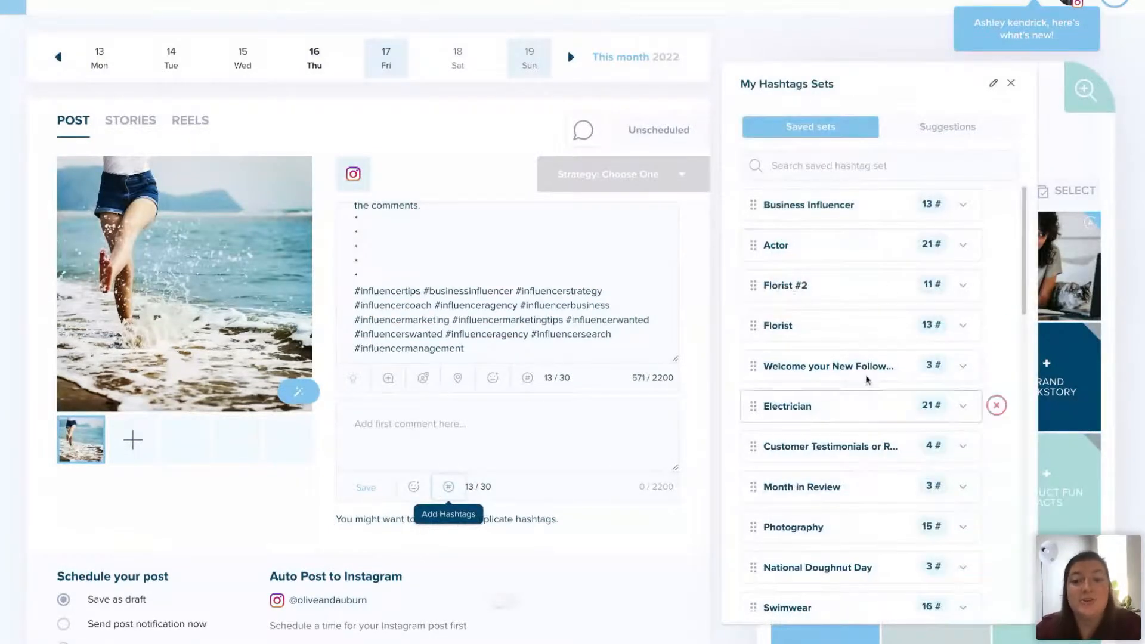
{"action": "left_click", "coordinate": [938, 134]}
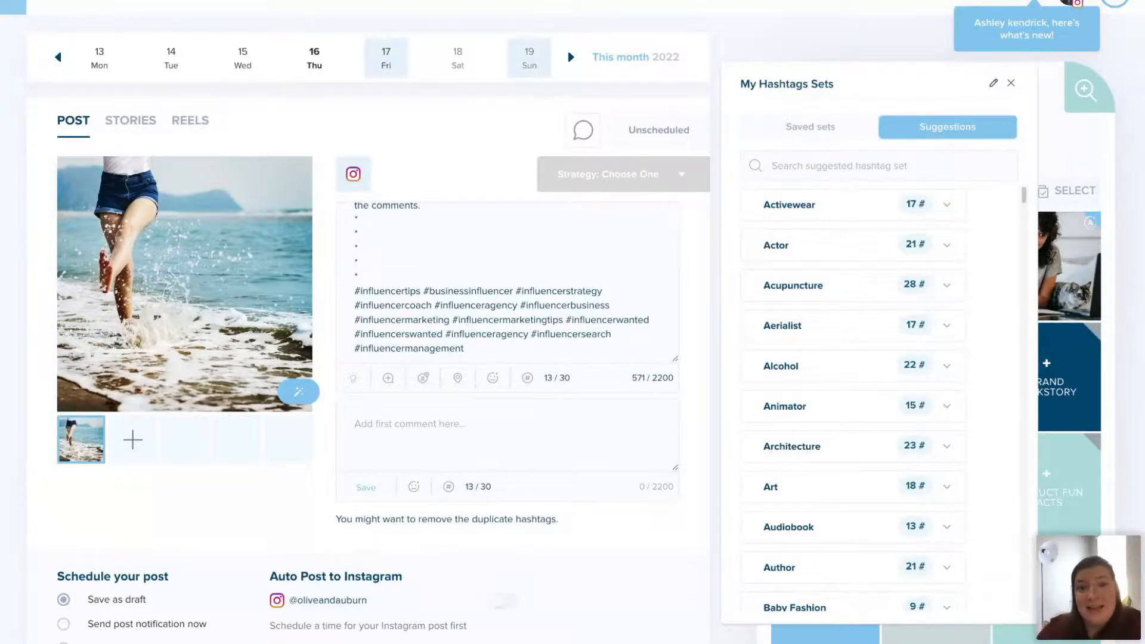
- Close the hashtag sets, leaving the first comment empty, and save the post as a draft
{"action": "left_click", "coordinate": [481, 447]}
{"action": "scroll", "coordinate": [480, 447], "scroll_direction": "down", "scroll_amount": 3}
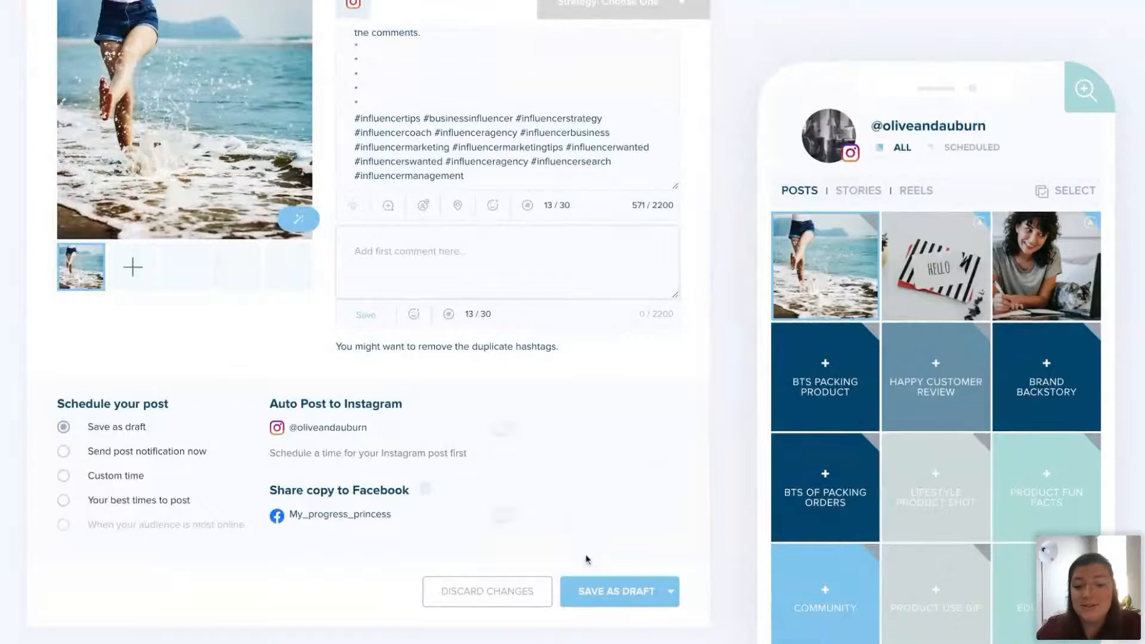
{"action": "left_click", "coordinate": [623, 591]}
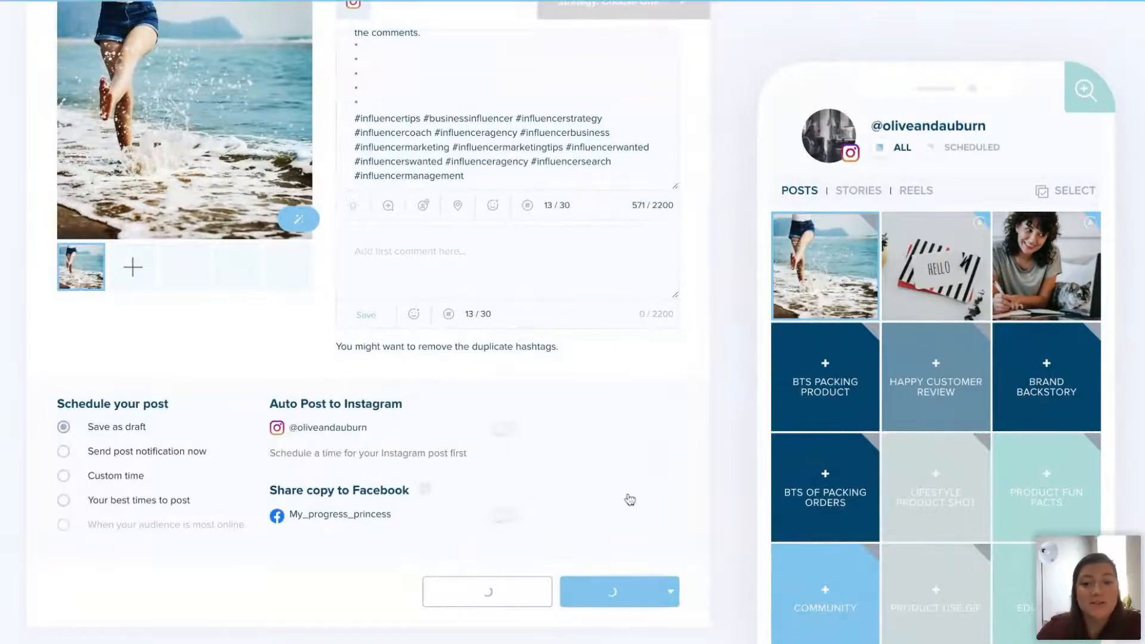